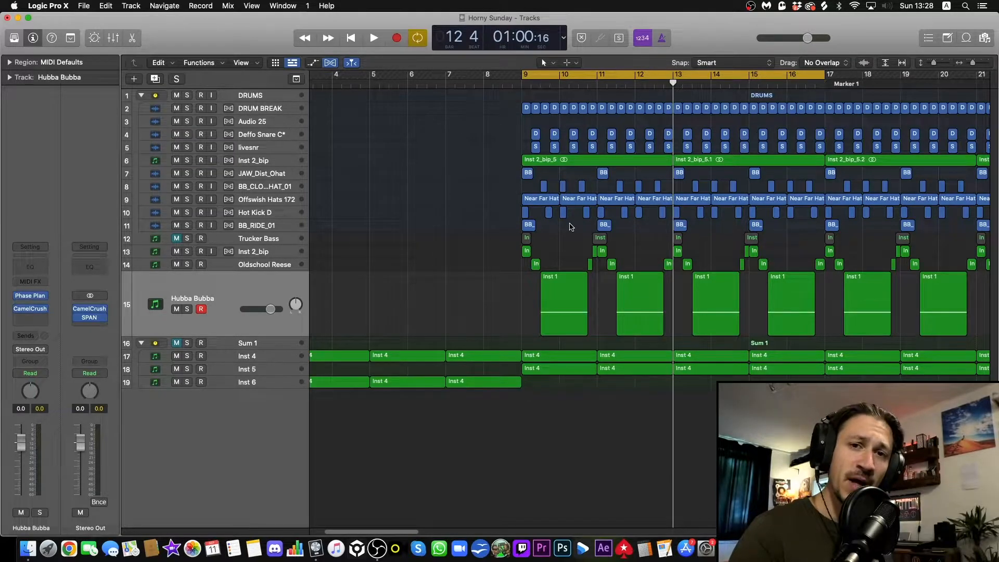
- Collapse the enlarged Hubba Bubba track, reduce the height of all tracks and make the Inst 6 track slightly taller
key("ctrl+z")
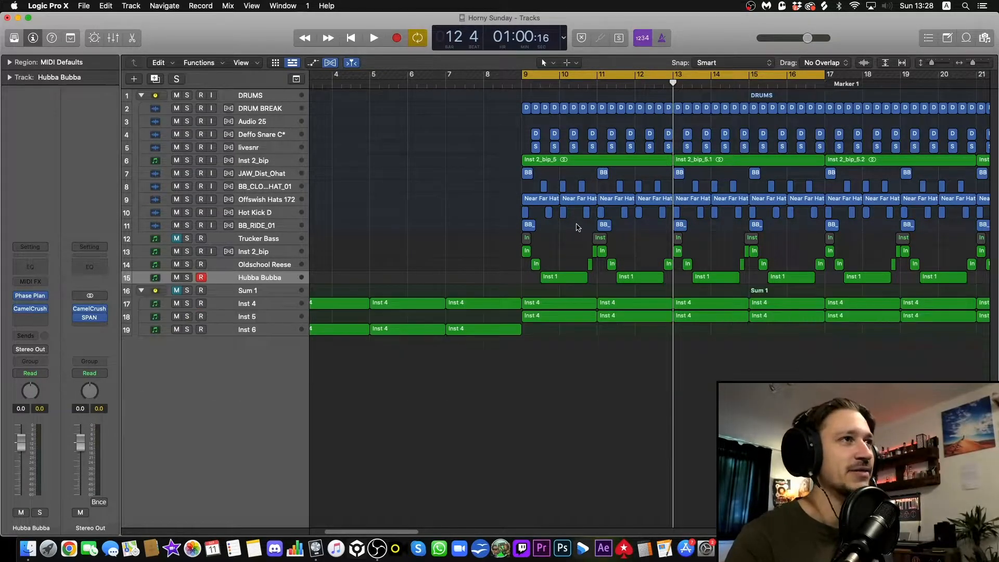
key("super+Up")
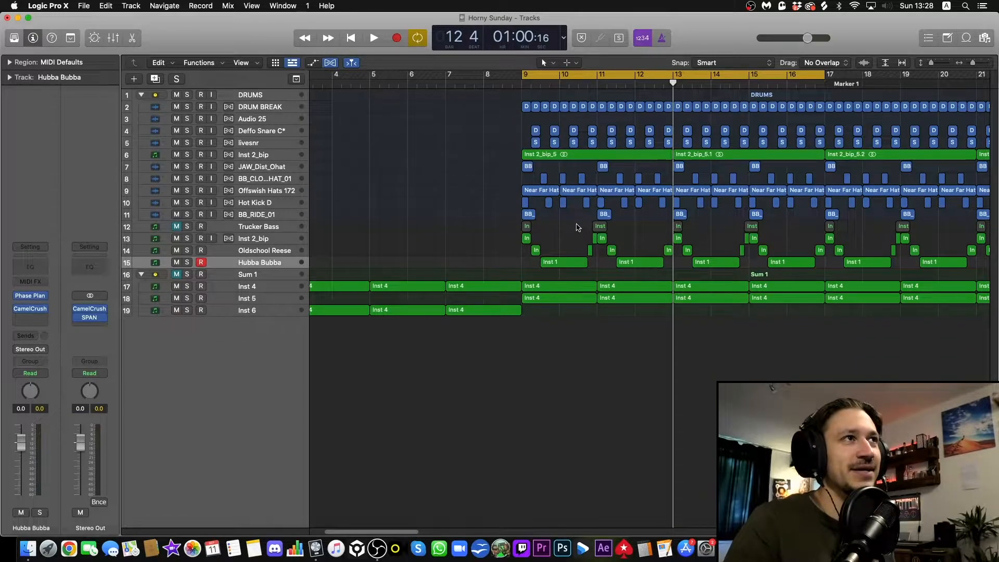
scroll(577, 227, "right", 3)
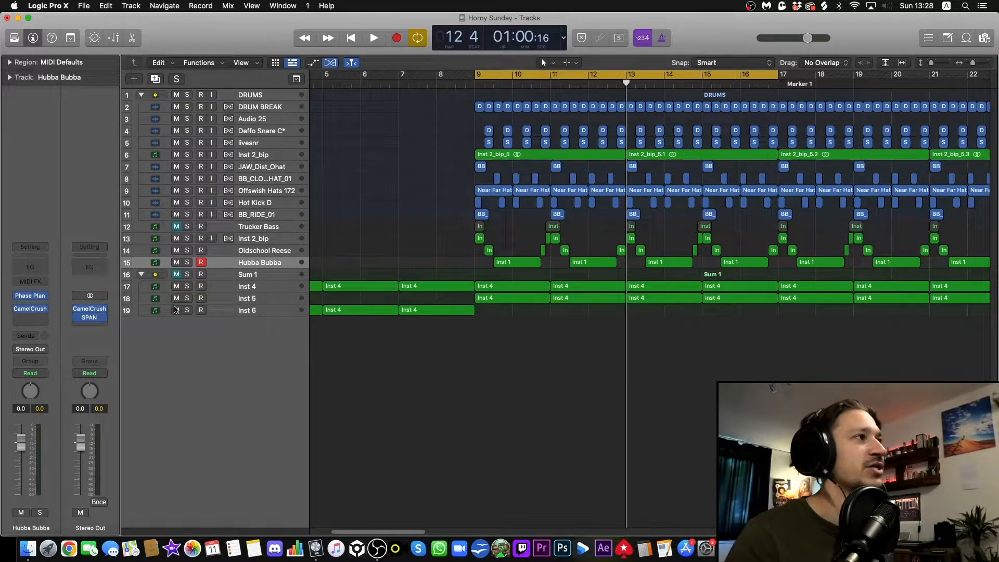
mouse_move(256, 318)
left_mouse_down()
mouse_move(254, 309)
mouse_move(253, 318)
left_mouse_up()
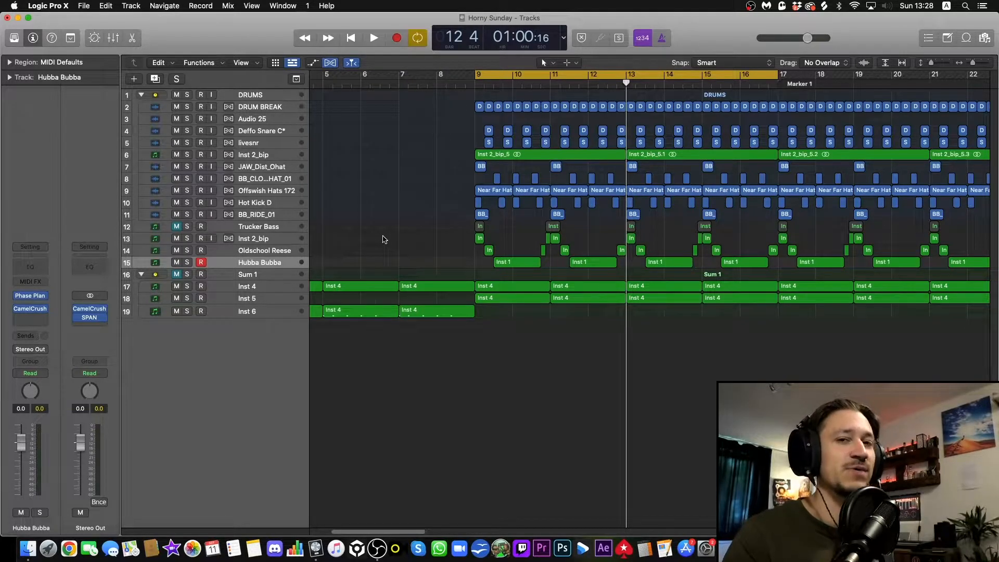
scroll(383, 240, "right", 2)
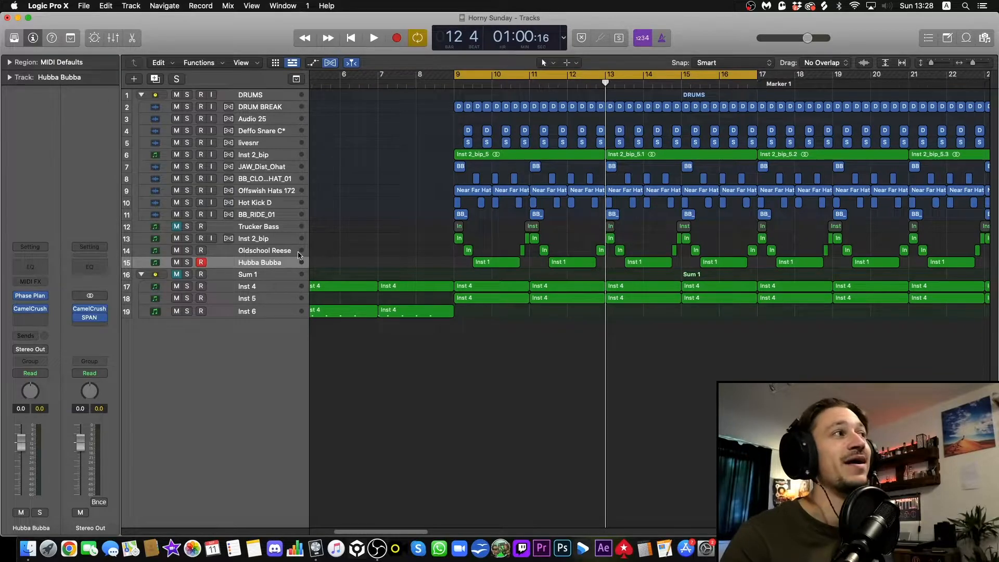
- Briefly enlarge and collapse the Hubba Bubba track, and listen to the start of the loop at bar 9
left_click(252, 264)
left_click(464, 273)
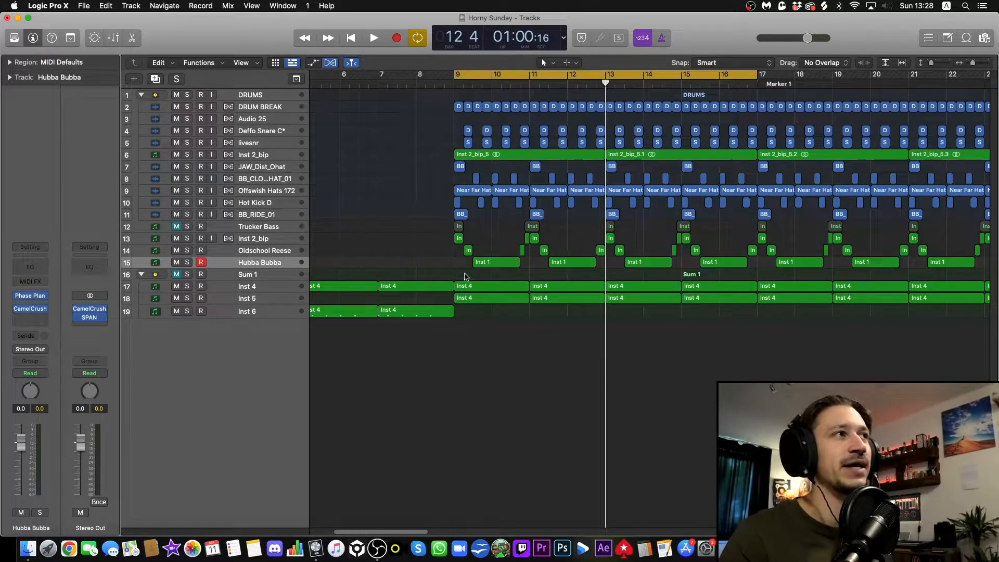
key("ctrl+z")
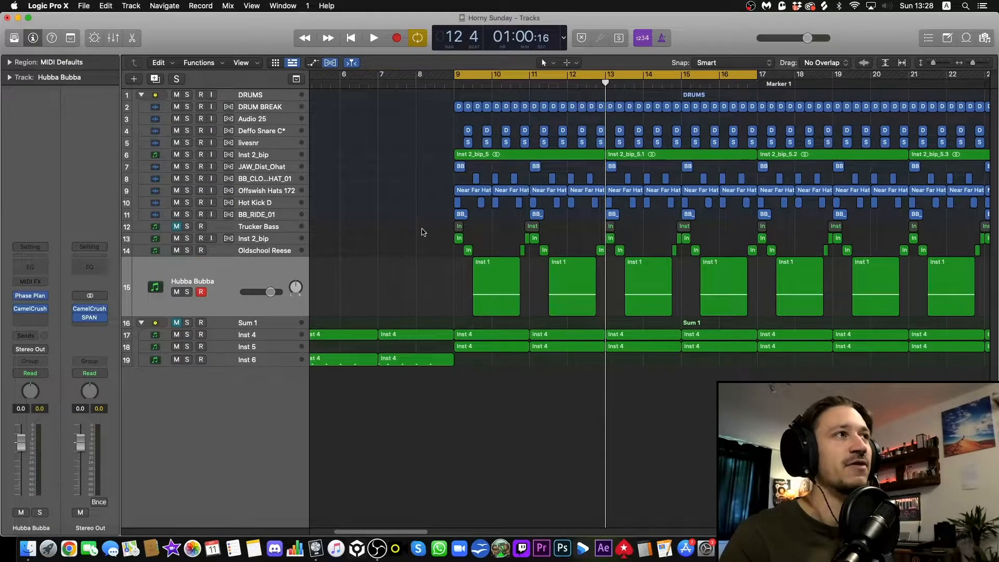
key("ctrl+z")
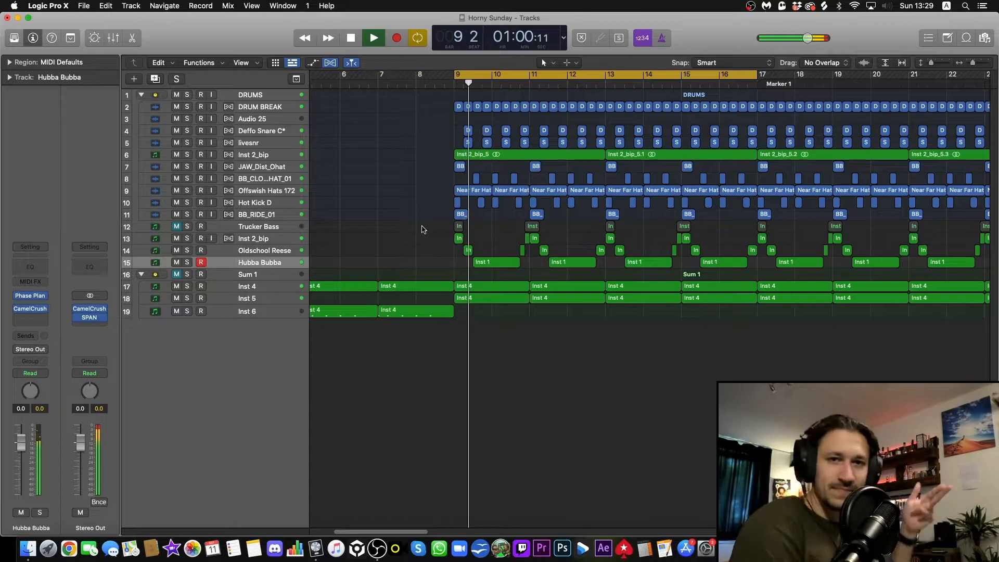
key("space")
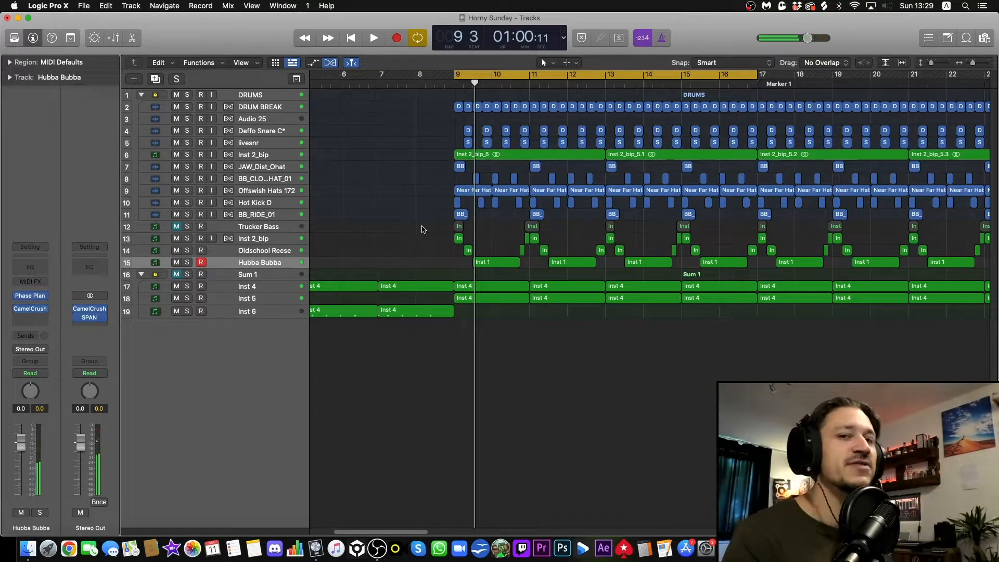
key("Up")
key("ctrl+alt+super+z")
key("Up")
key("ctrl+alt+super+z")
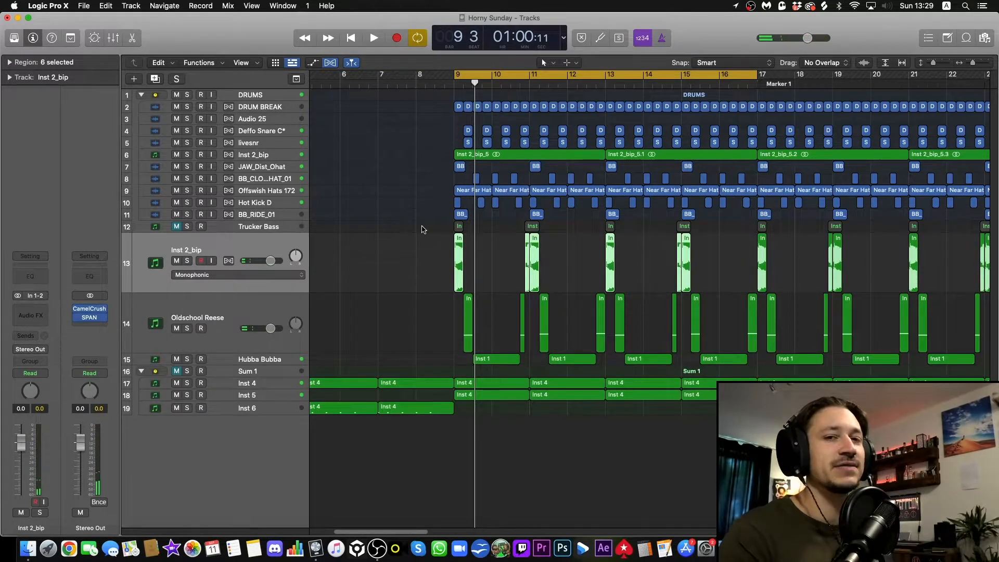
key("ctrl+alt+super+z")
key("ctrl+alt+super+z")
key("ctrl+alt+super+z")
key("Down")
key("ctrl+alt+super+z")
- Enlarge the Inst 2_bip and Oldschool Reese tracks and magnify the timeline around bars 9 to 15
key("super+Right")
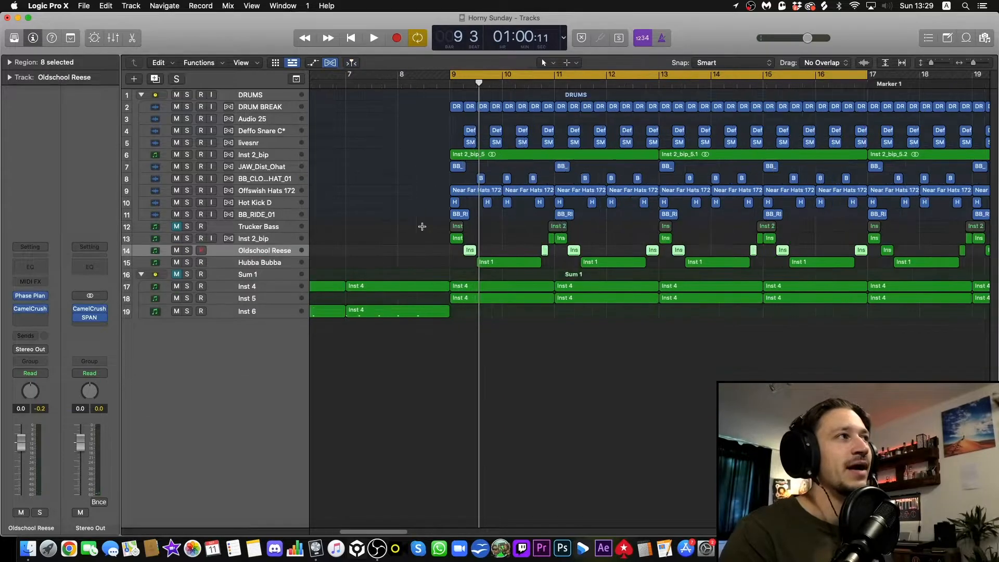
key("super+Right")
key("Up")
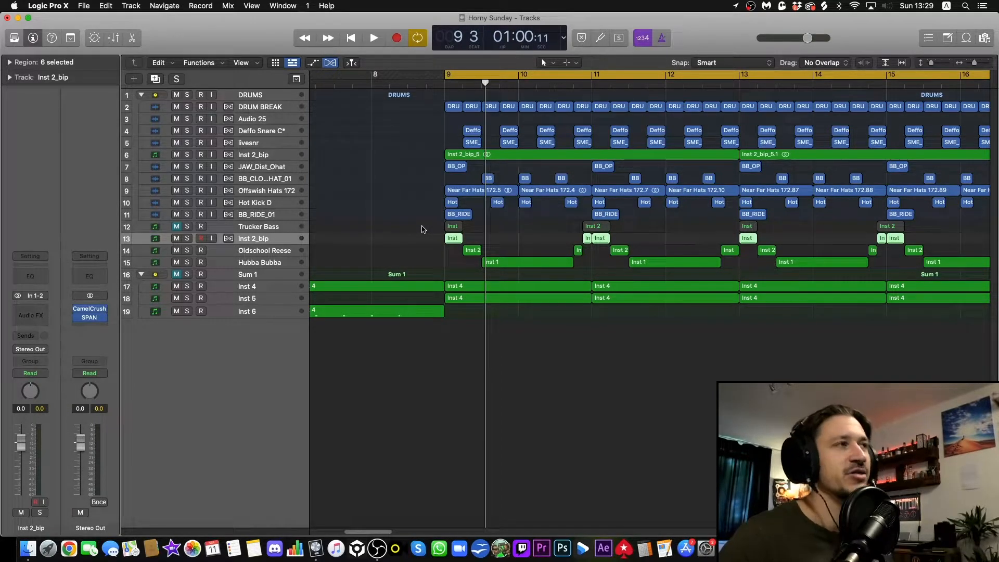
key("ctrl+alt+super+z")
key("Down")
key("ctrl+alt+super+z")
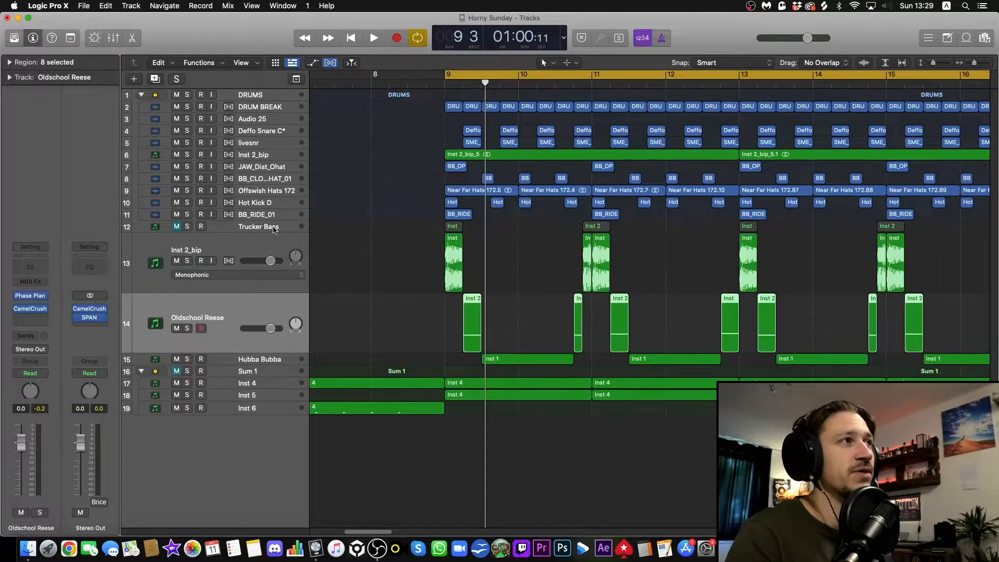
key("Right")
key("super+Right")
- Solo the Inst 2_bip and Oldschool Reese tracks and listen to their call-and-response regions from bar 9 to bar 11
key("space")
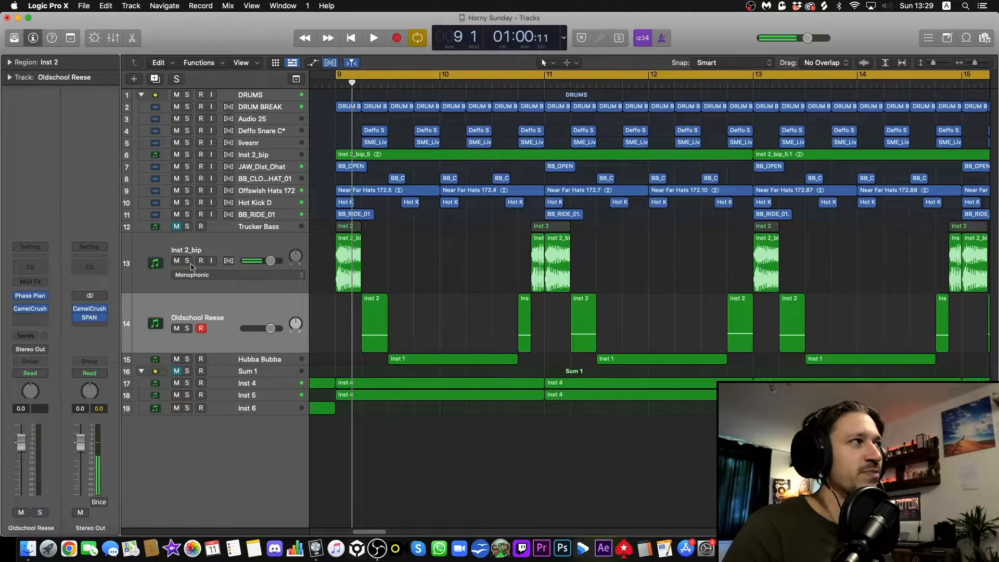
key("ctrl+s")
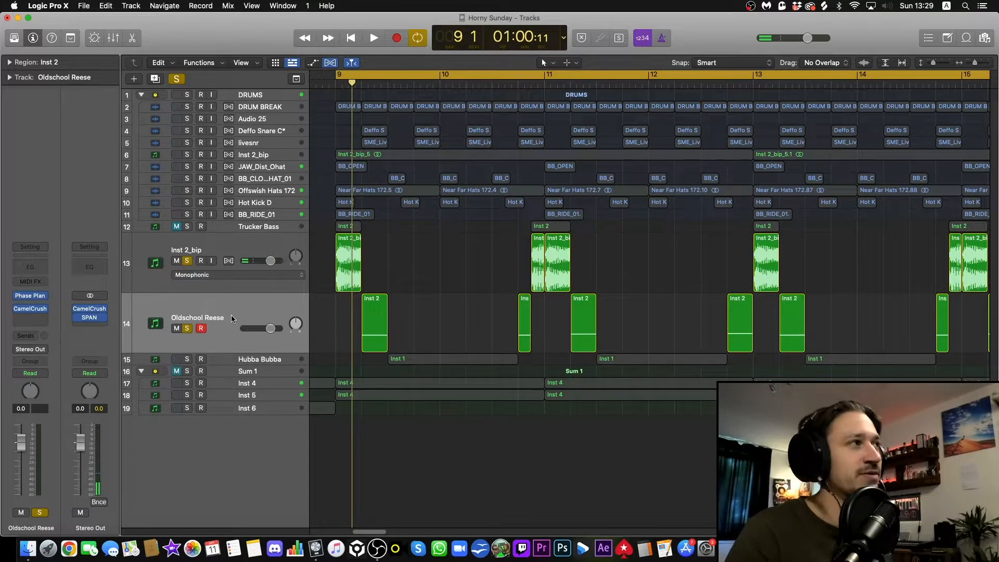
left_click(231, 315)
left_click(243, 247)
left_click(396, 275)
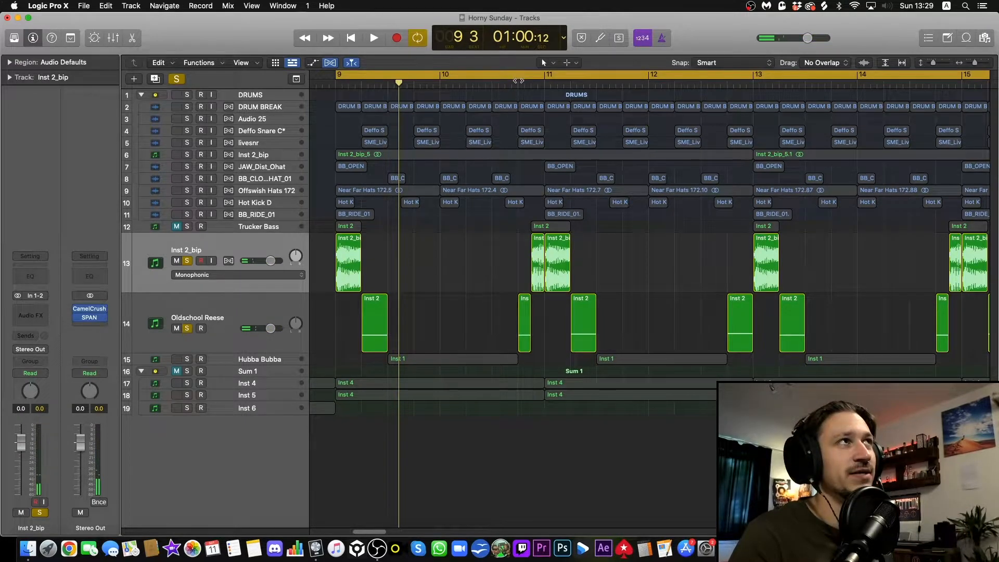
double_click(517, 83)
key("space")
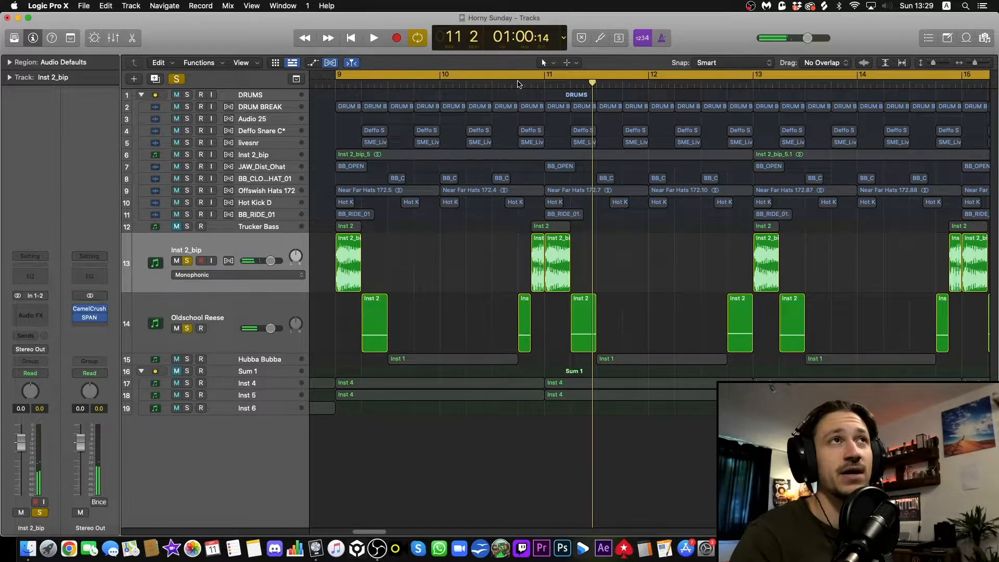
- Widen the timeline to show the whole loop and play the soloed bass tracks again
key("super+Left")
key("super+Left")
scroll(666, 75, "right", 2)
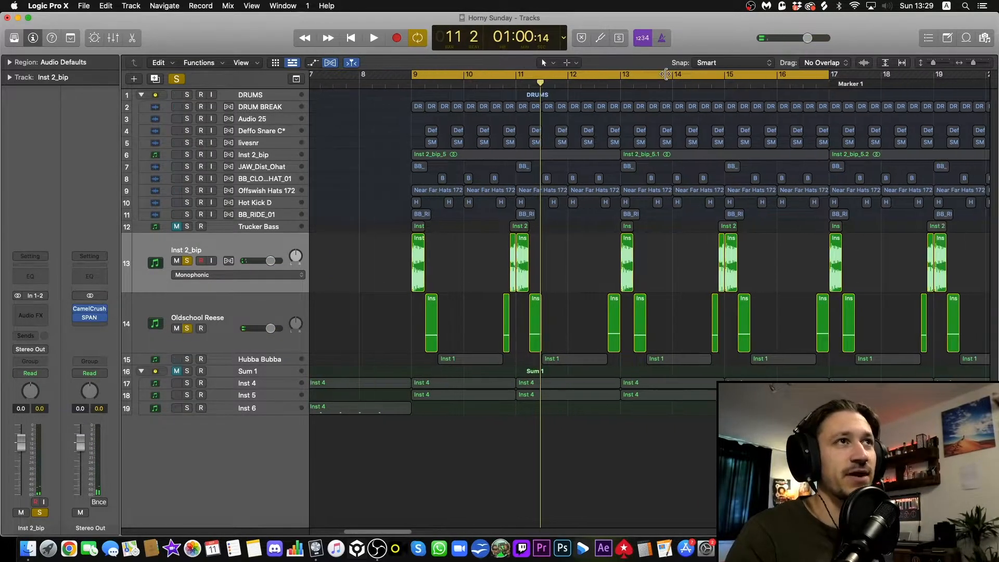
scroll(666, 74, "right", 1)
key("space")
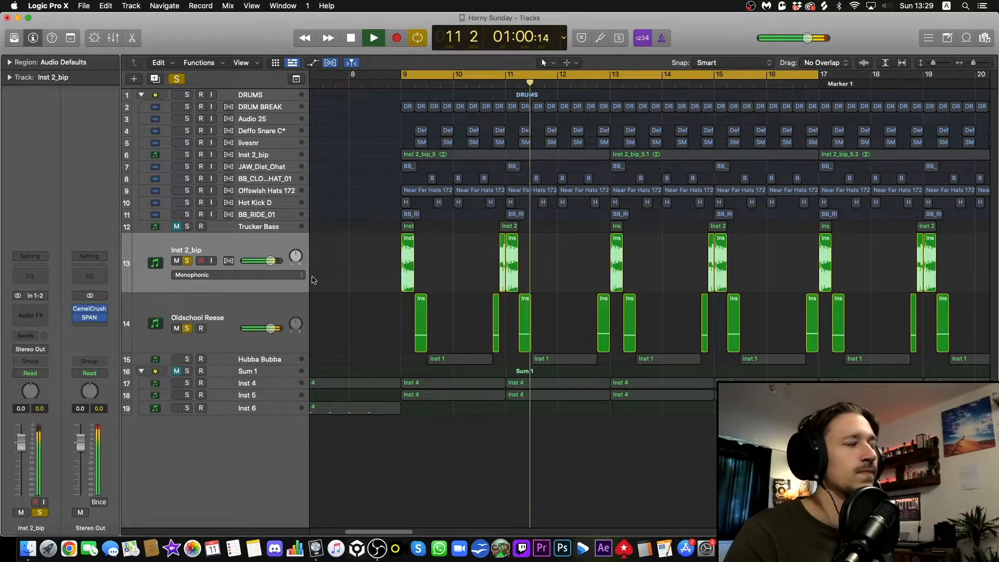
key("space")
- Unsolo Inst 2_bip and Oldschool Reese, and listen to the loop with Hubba Bubba muted
left_click(187, 260)
left_click(187, 328)
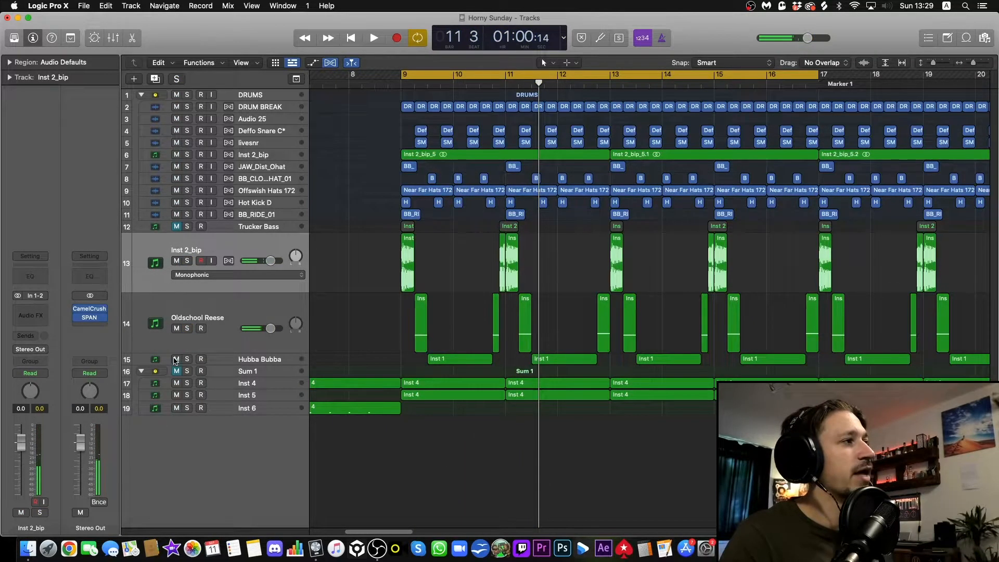
left_click(176, 359)
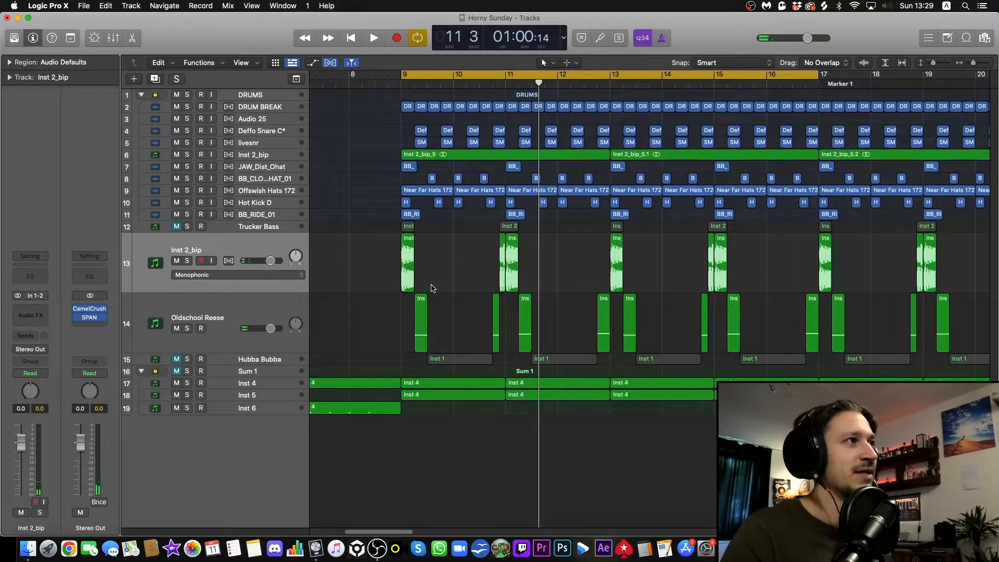
key("space")
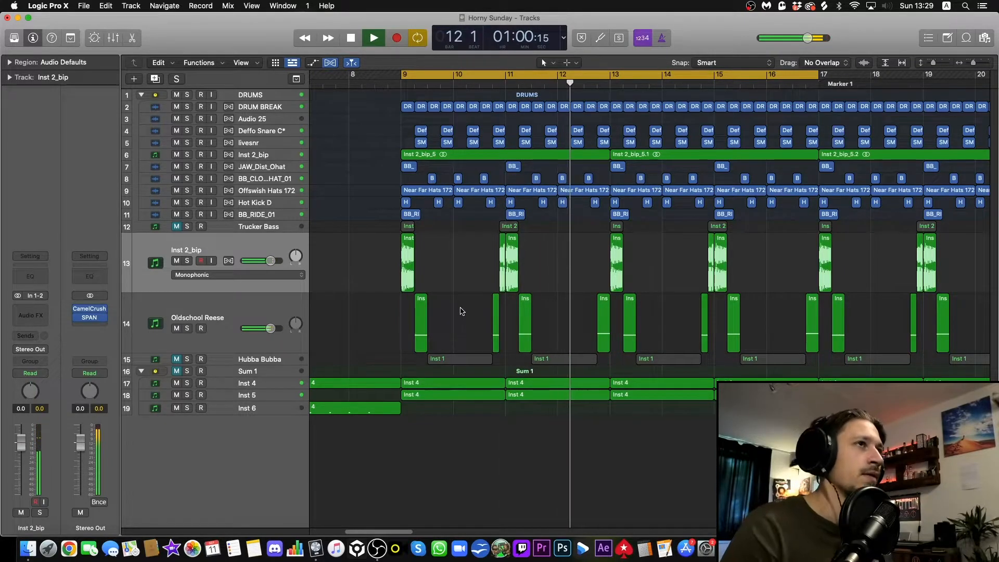
key("space")
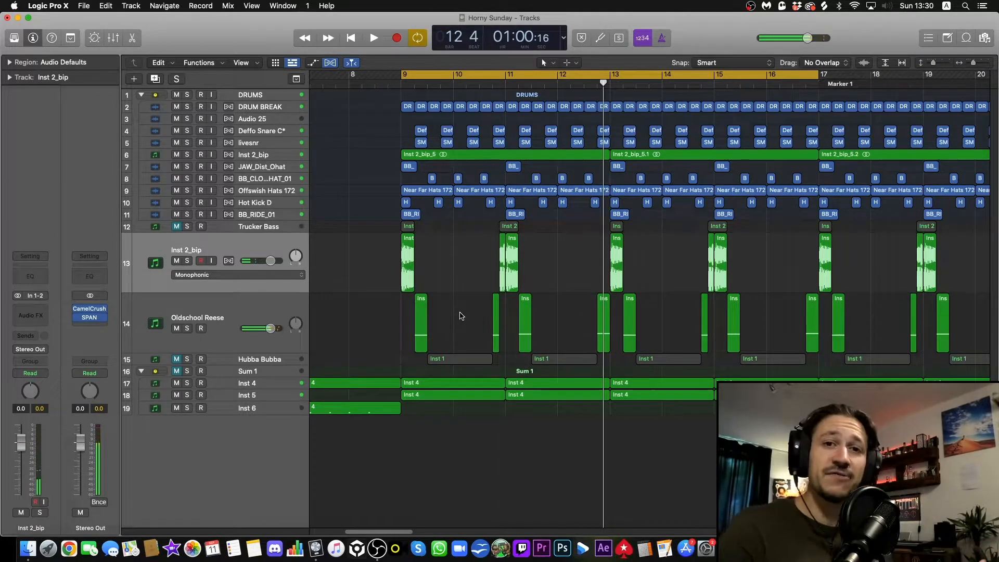
- Enlarge the Hubba Bubba track, solo it and listen to its first region after bar 9
left_click(268, 360)
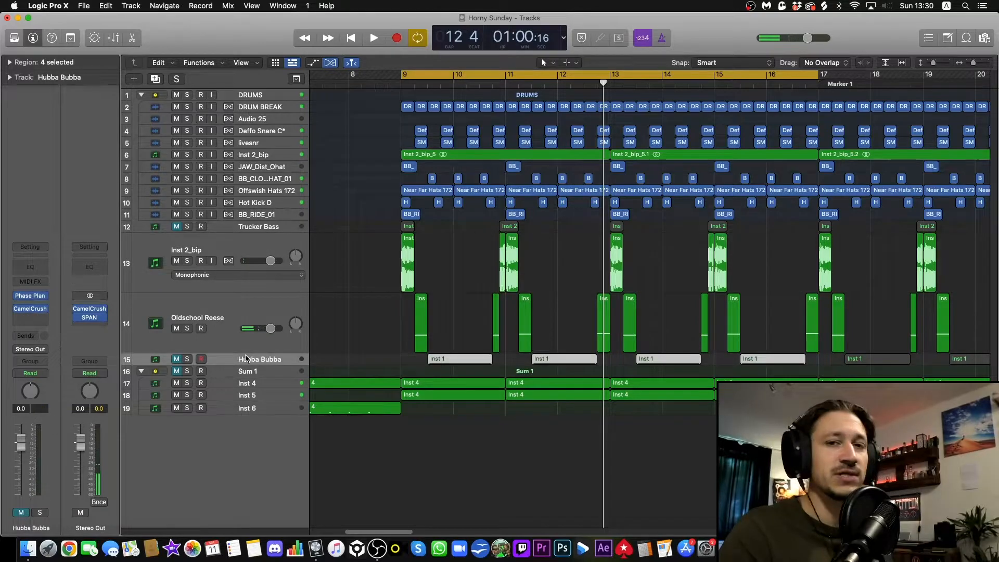
key("ctrl+z")
left_click(186, 388)
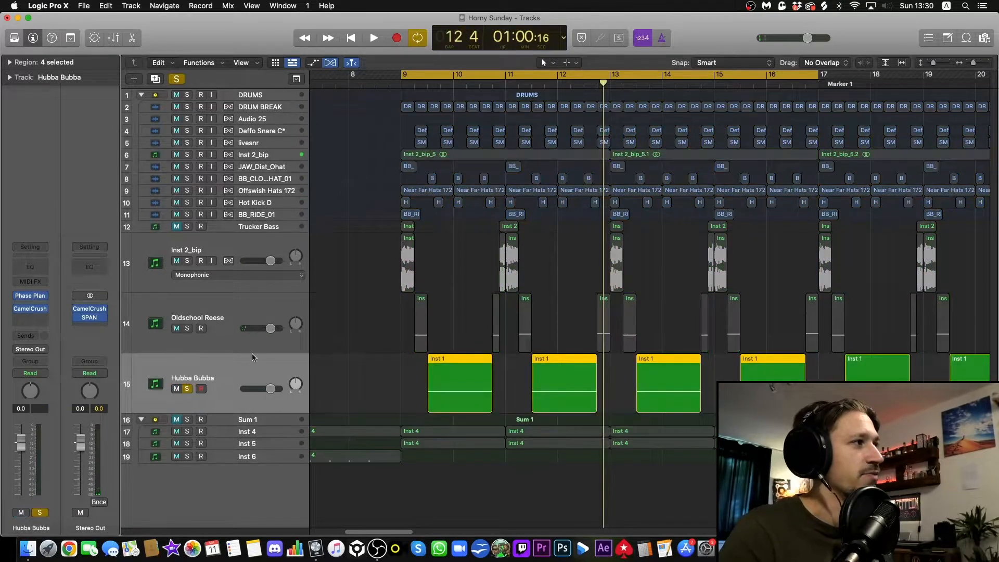
left_click(416, 323)
key("space")
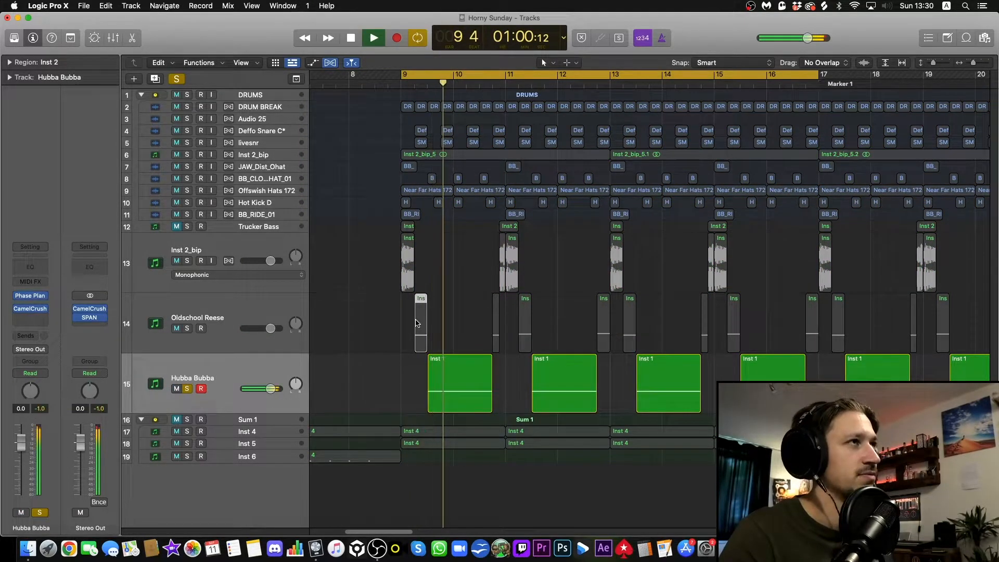
key("space")
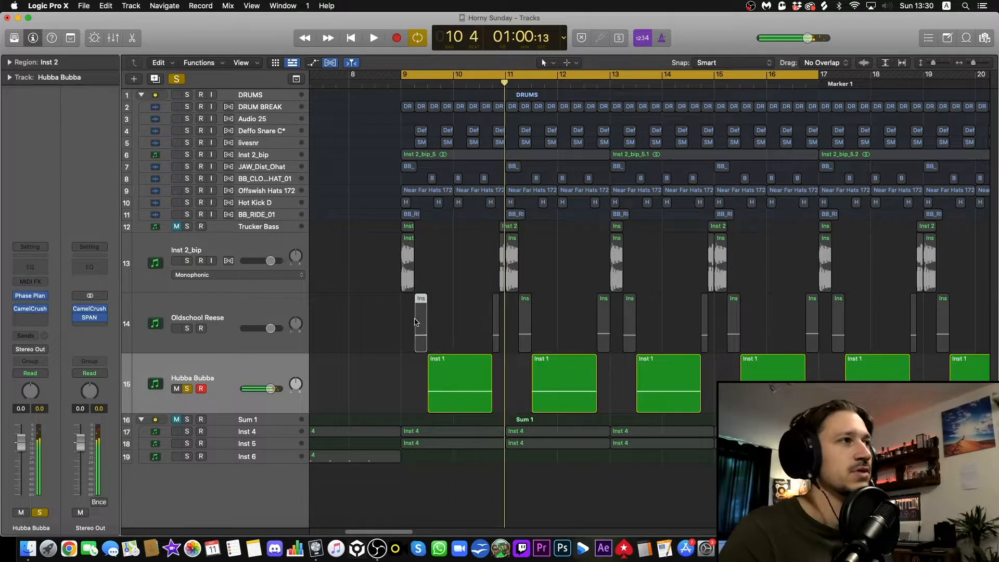
- Remove the solo and the mute from the Hubba Bubba track
left_click(187, 389)
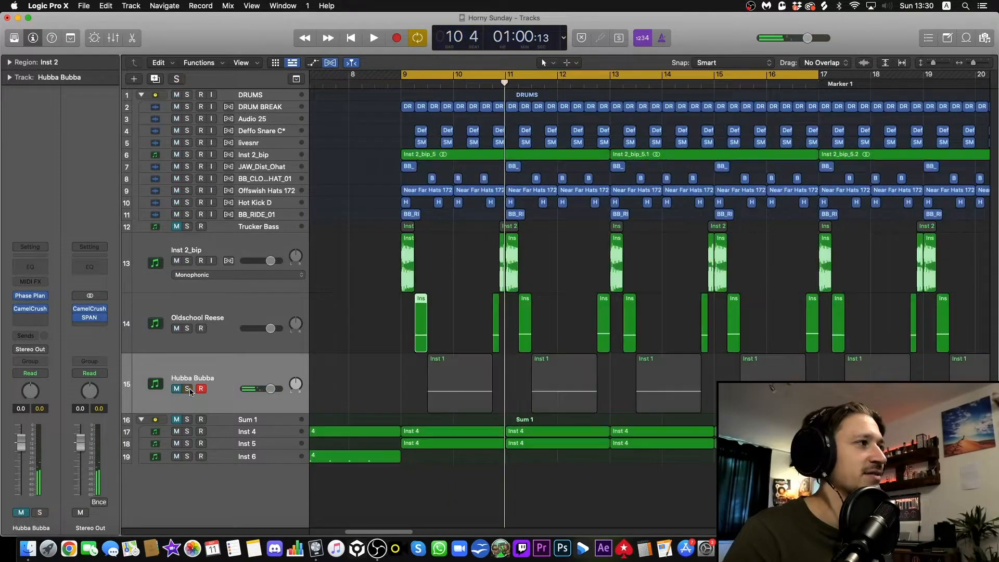
left_click(177, 388)
left_click(480, 190)
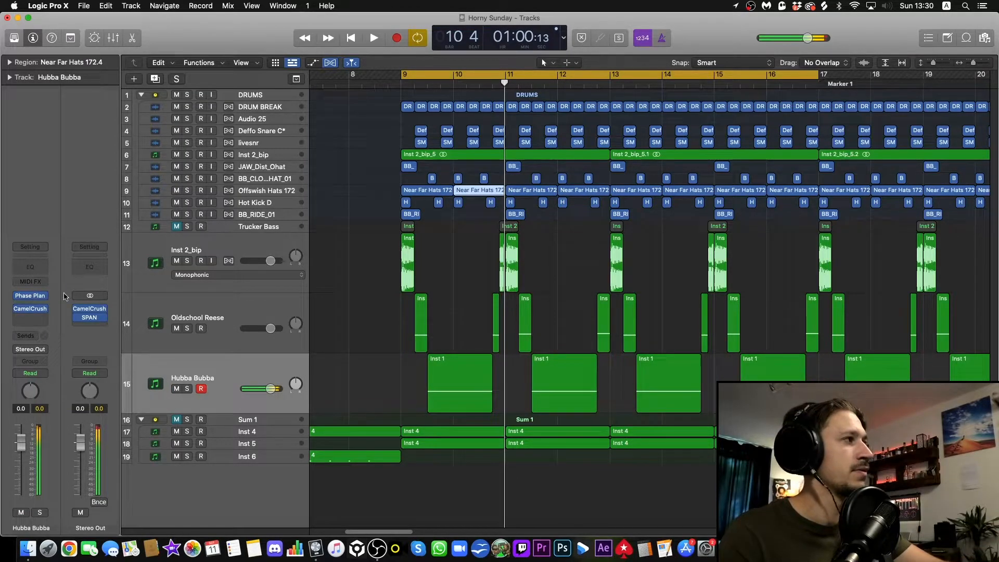
- Open the Phase Plant instrument on the Hubba Bubba track and examine its generators, LFO modulators and three effect lanes
left_click(35, 296)
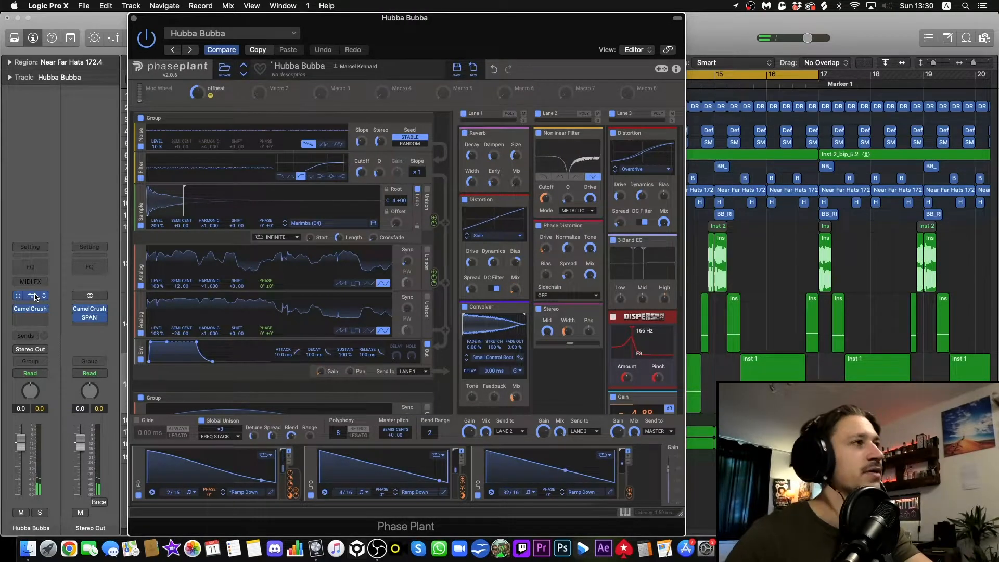
scroll(204, 321, "down", 5)
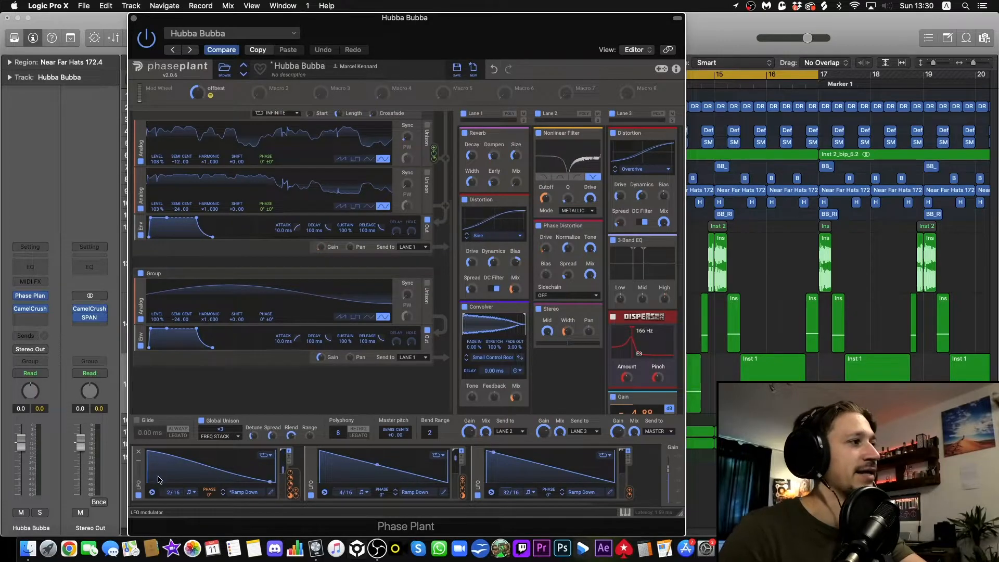
scroll(210, 448, "right", 3)
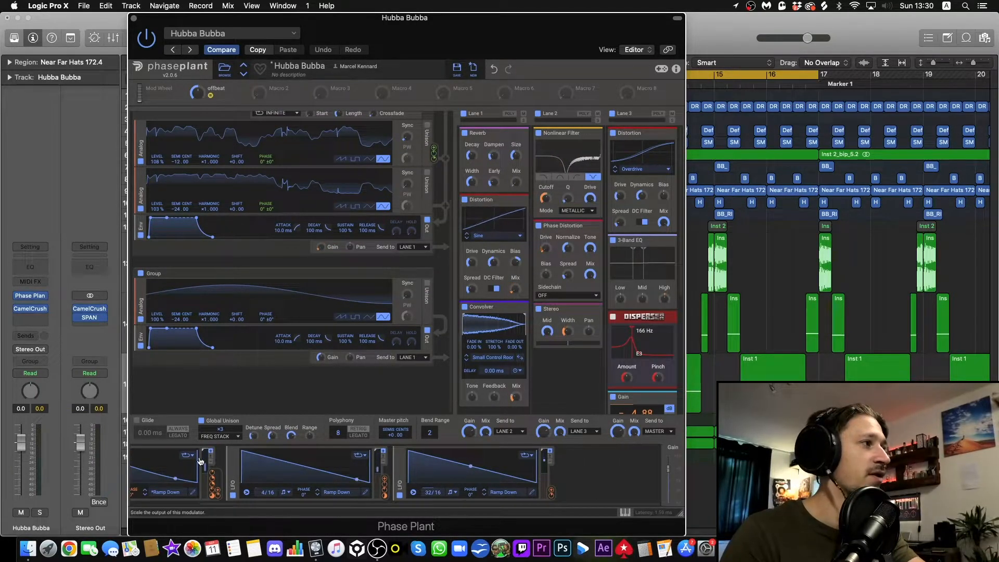
scroll(200, 453, "left", 3)
scroll(190, 284, "up", 5)
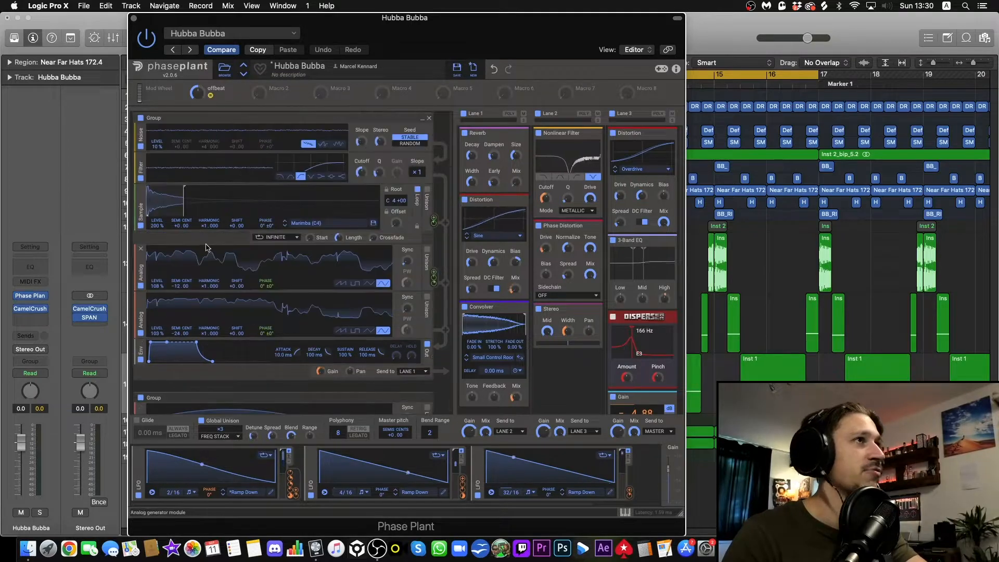
scroll(206, 247, "down", 5)
scroll(673, 246, "down", 5)
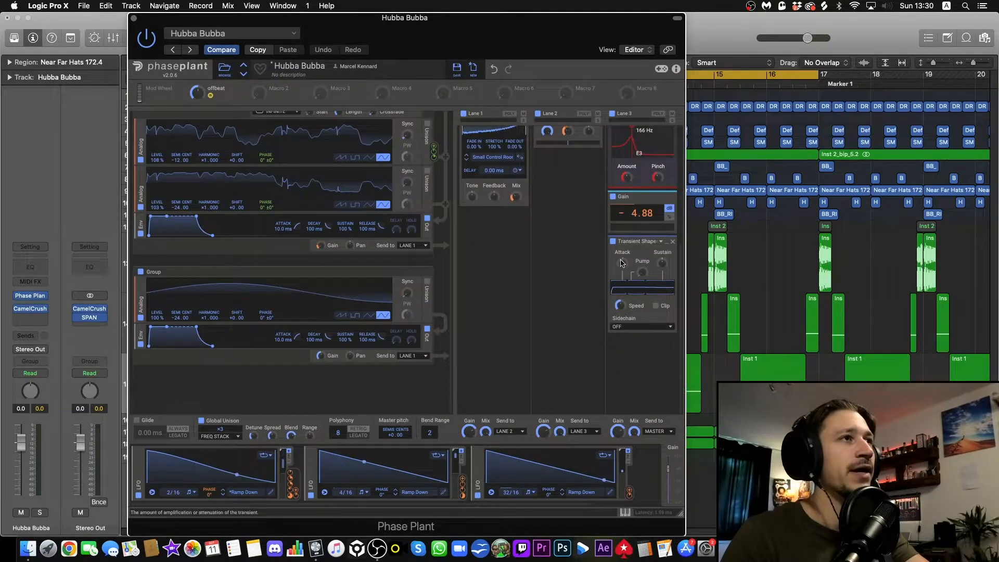
scroll(613, 245, "up", 3)
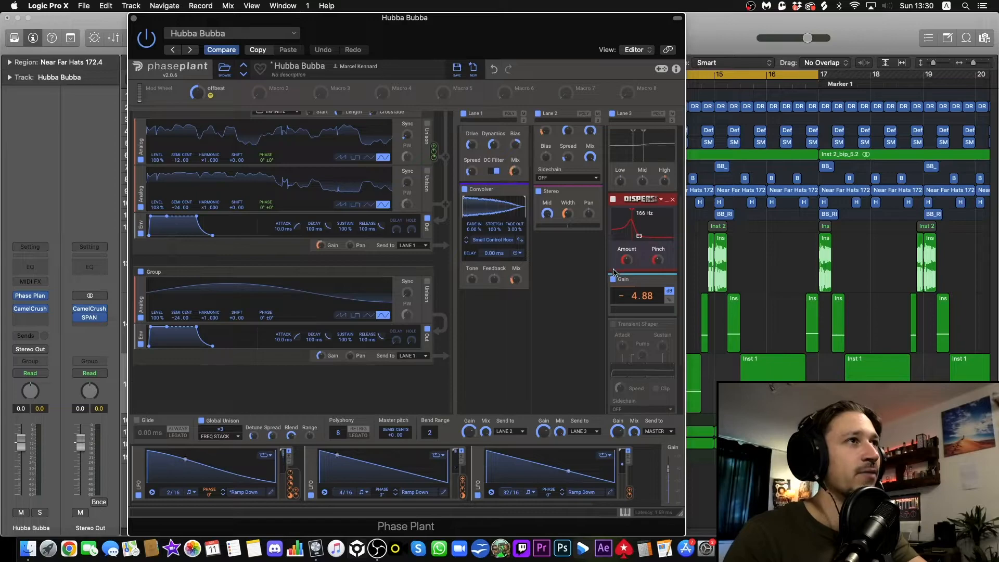
- Disable the 3-Band EQ and Distortion in Lane 3 and the Nonlinear Filter, Phase Distortion and Stereo effects in Lane 2
scroll(611, 275, "up", 4)
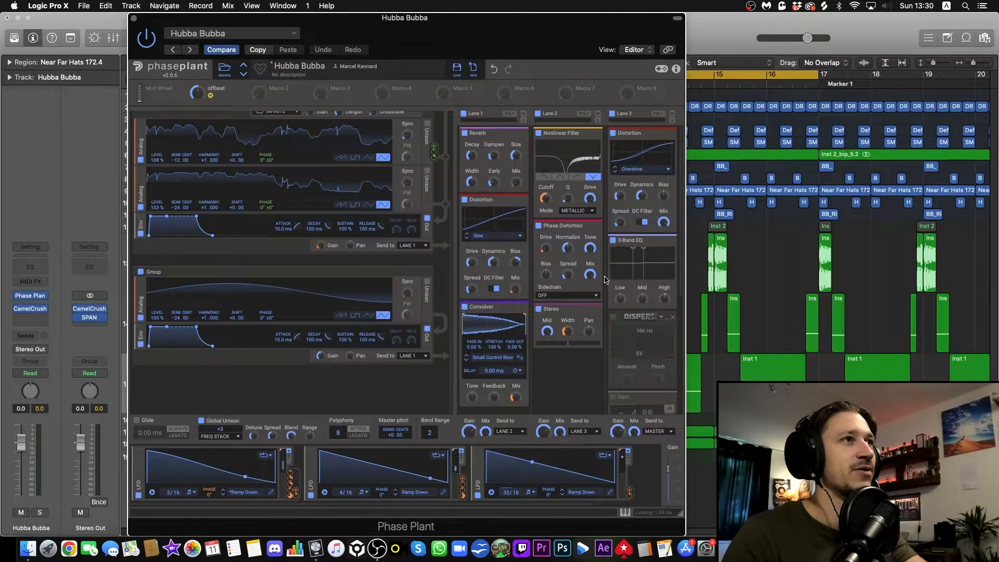
left_click(613, 240)
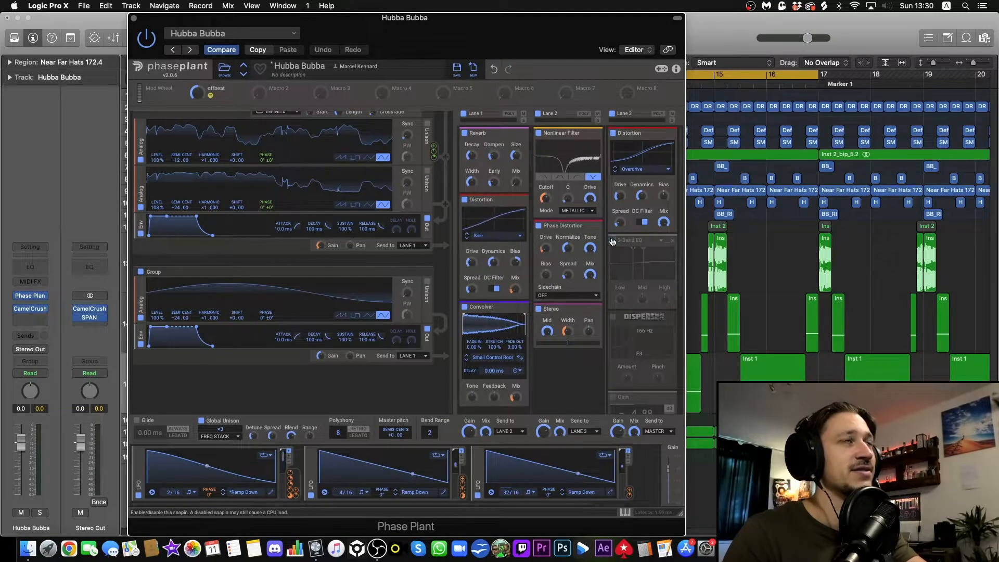
left_click(613, 133)
left_click(539, 133)
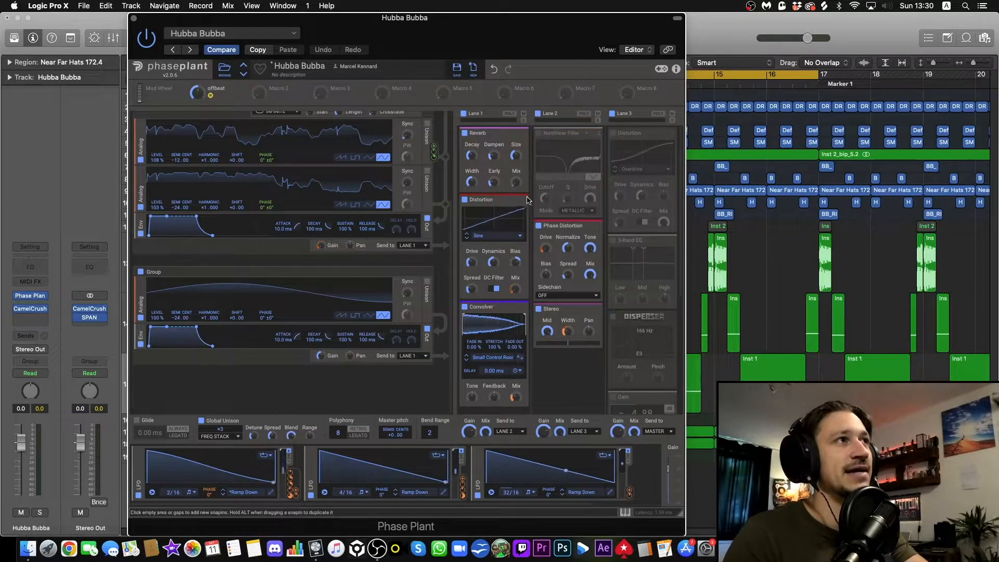
left_click(538, 226)
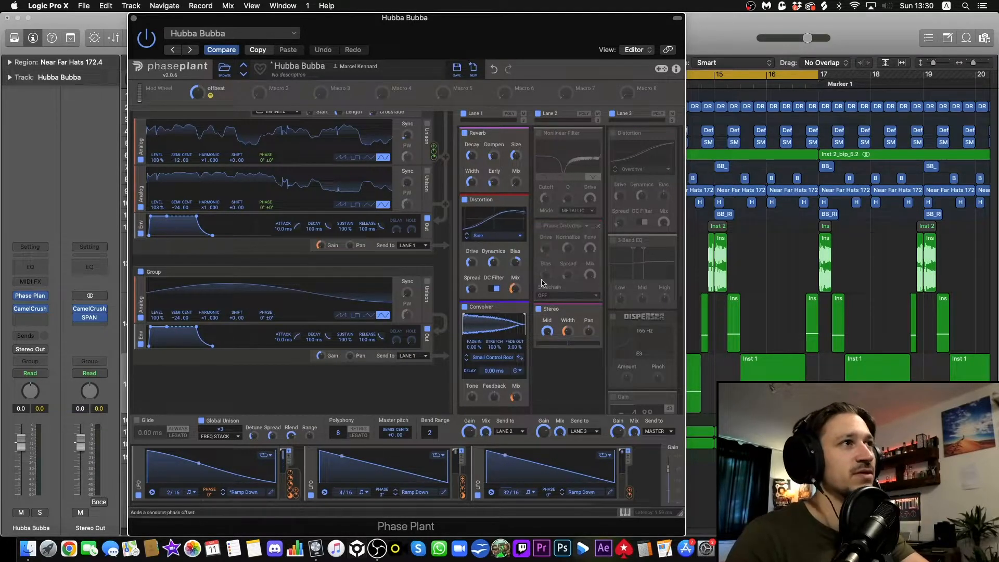
left_click(539, 309)
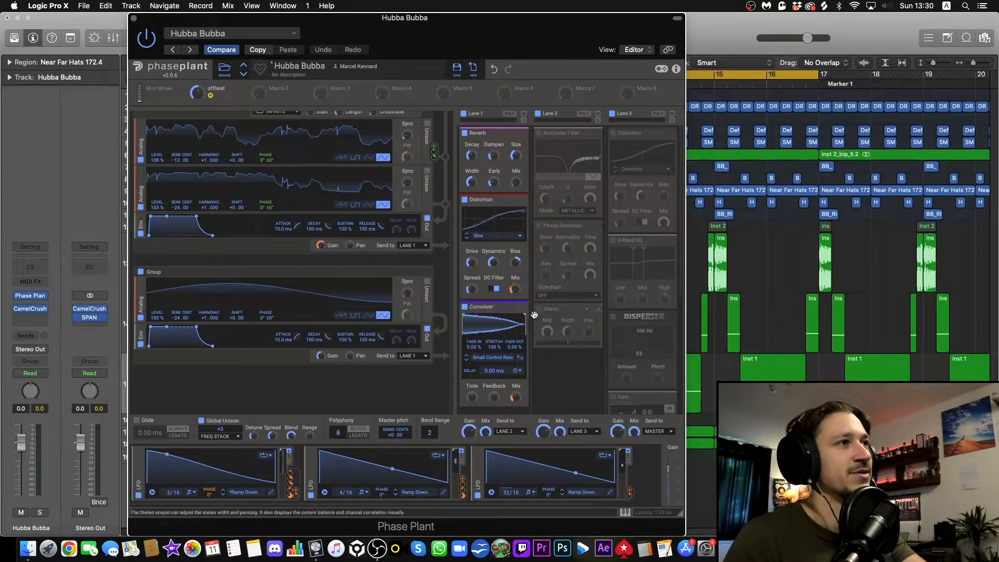
- Disable the Convolver, Distortion and Reverb effects in Lane 1
left_click(464, 308)
left_click(465, 201)
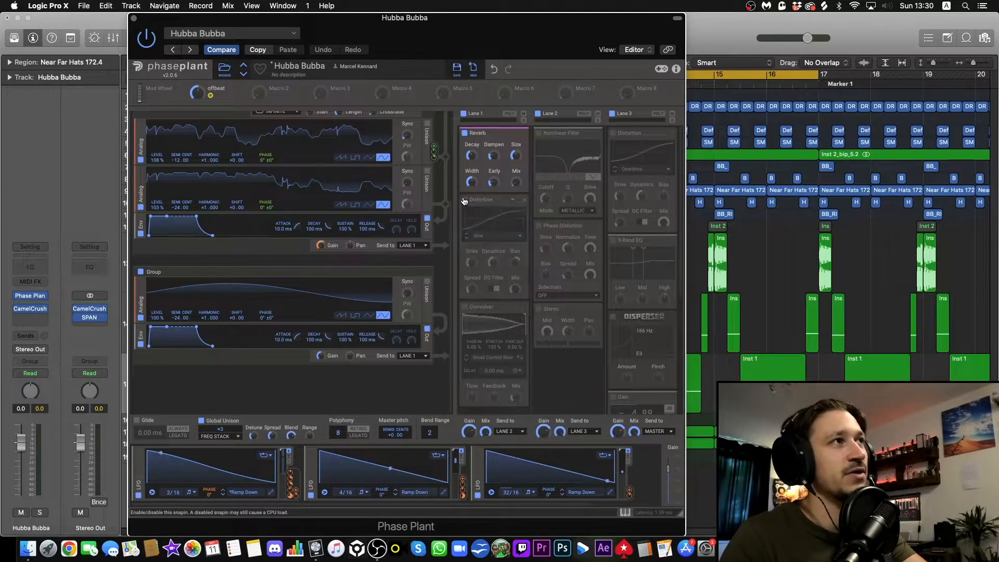
left_click(465, 133)
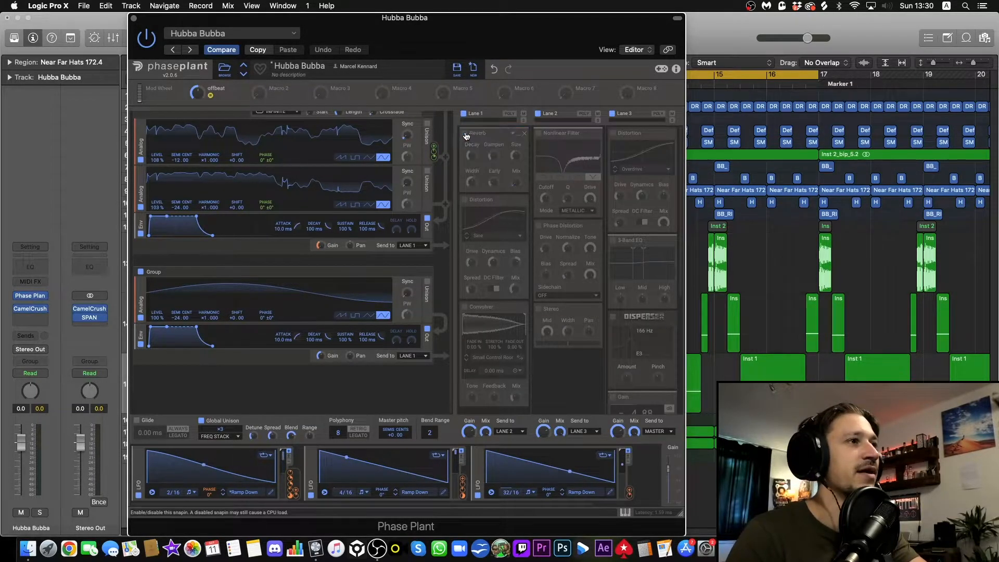
- Disable the 32/16 and 4/16 LFO modulators and both generator groups
left_click(477, 495)
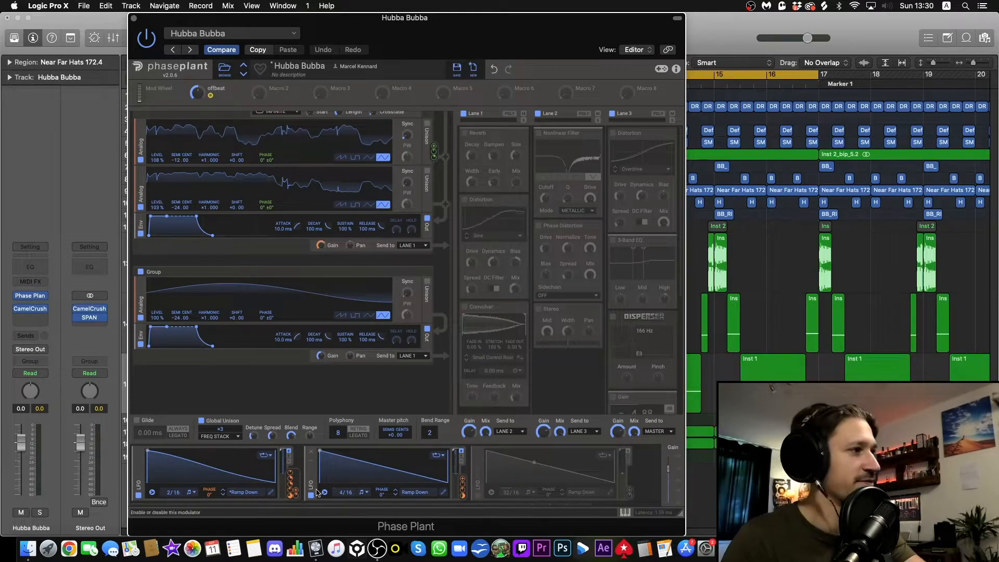
left_click(311, 495)
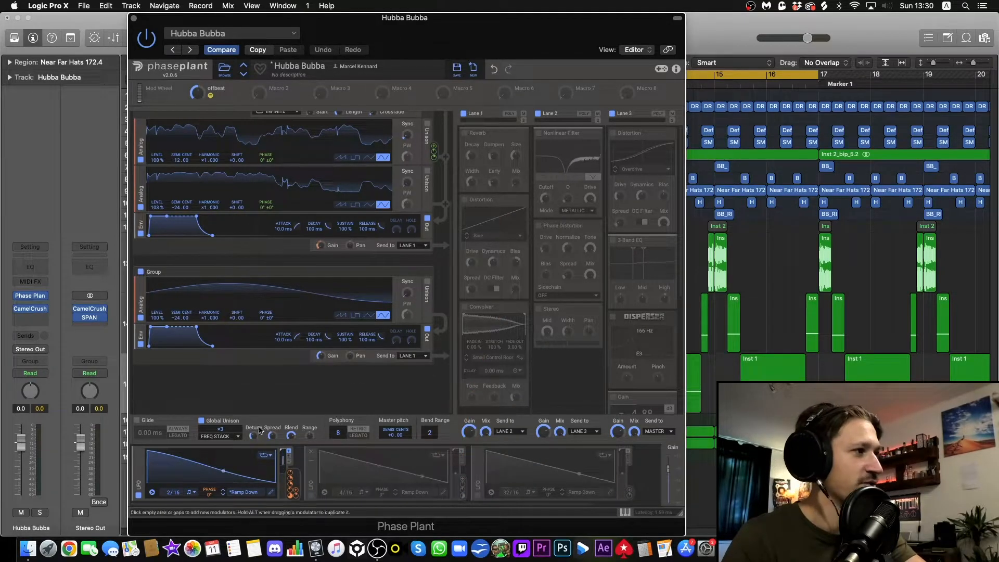
left_click(140, 274)
scroll(142, 244, "up", 3)
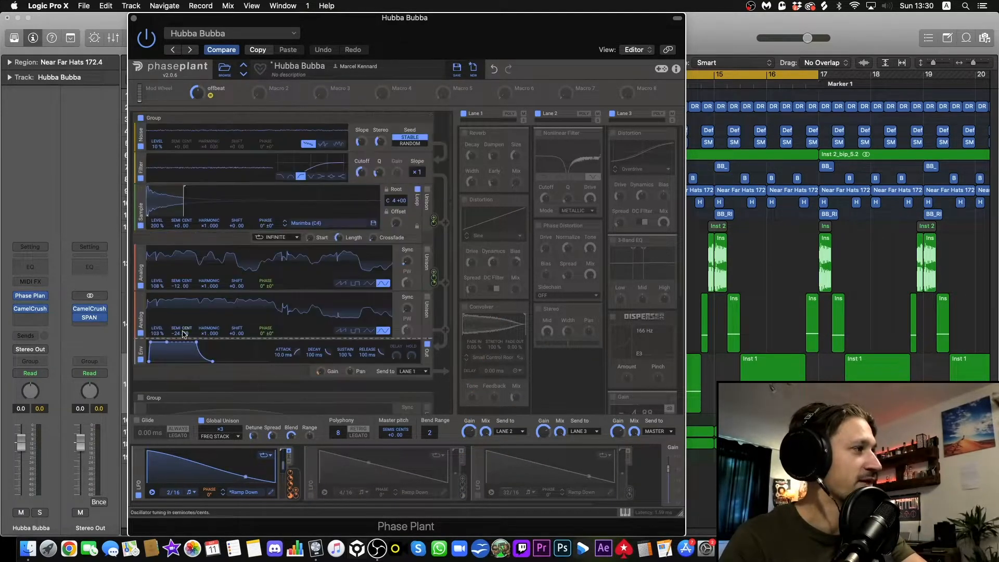
left_click(141, 119)
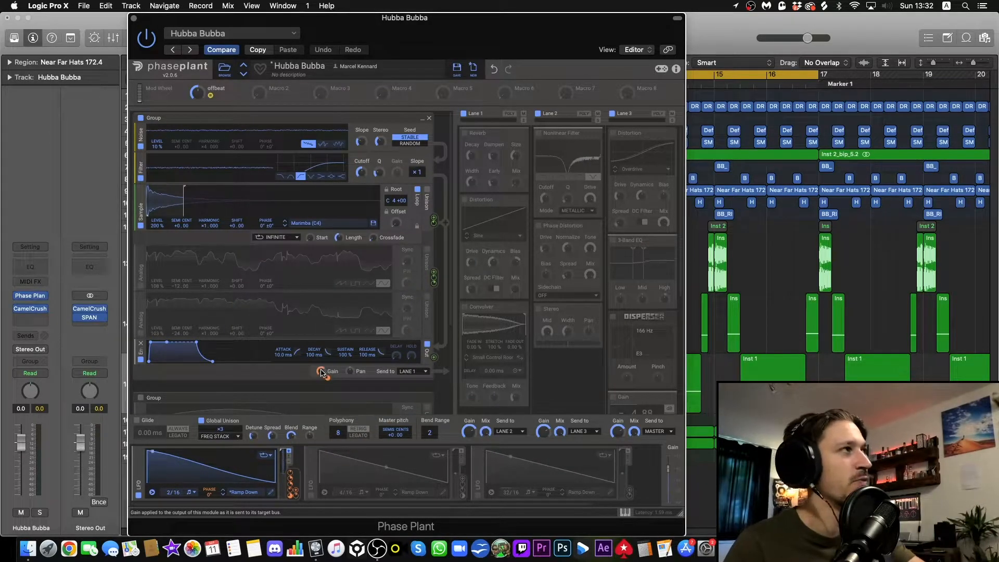
- Disable the Sample generator to hear the filtered Noise generator alone, and re-enable the Marimba (C4) sample
left_click(141, 226)
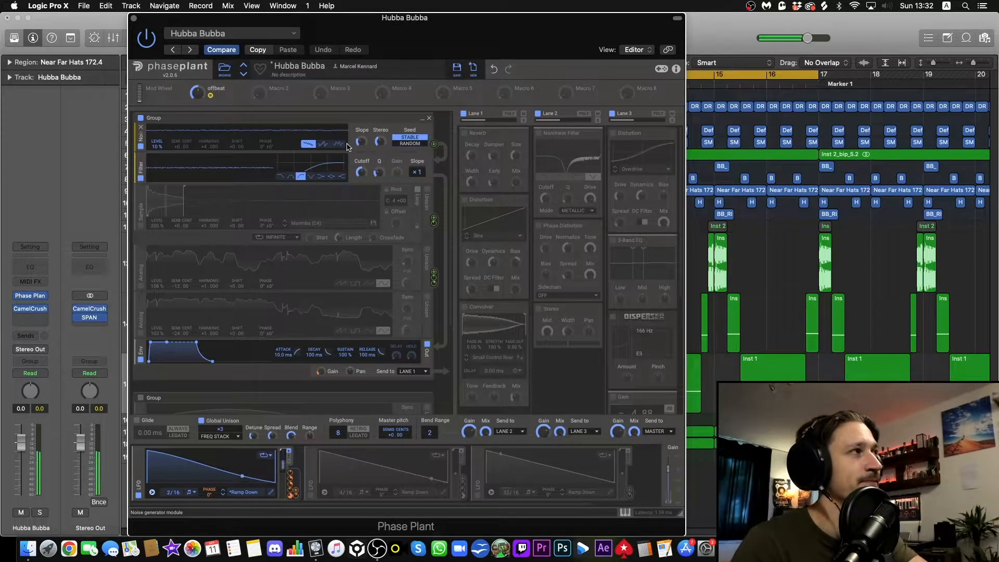
left_click(141, 225)
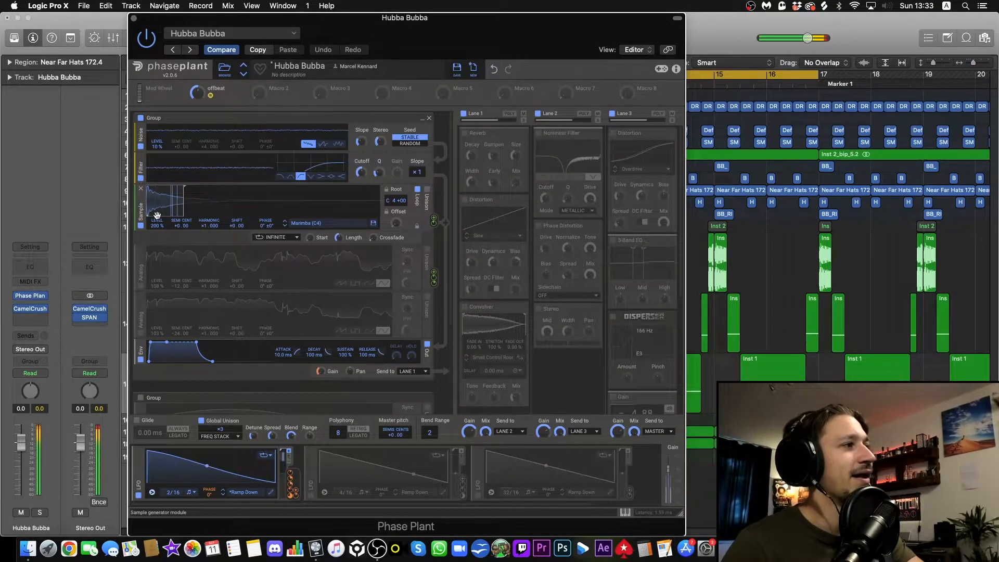
- Enable both Analog generators in the first group and trace the phase modulation from Sample to the first Analog and from there to the second
left_click(140, 281)
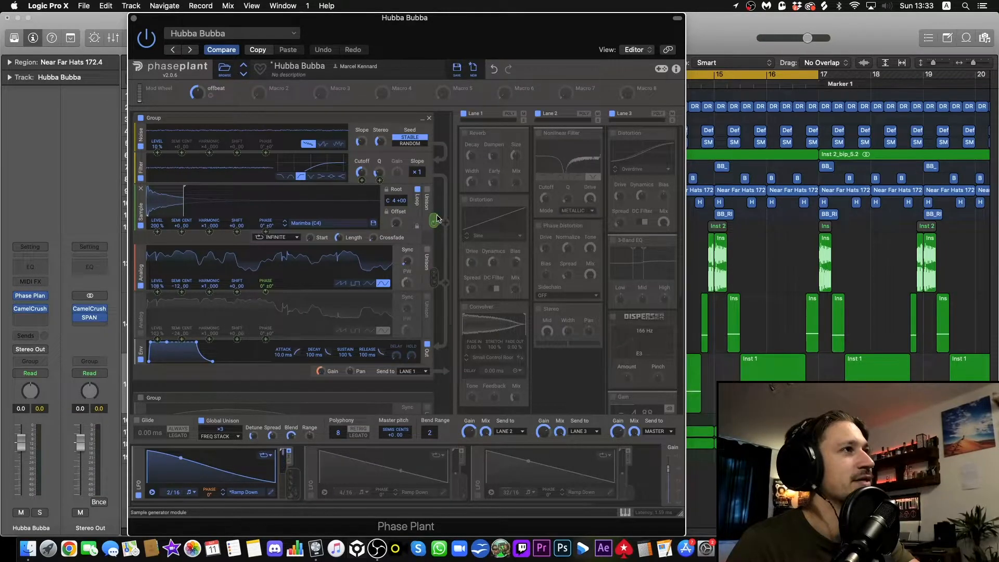
left_click_drag(435, 220, 269, 297)
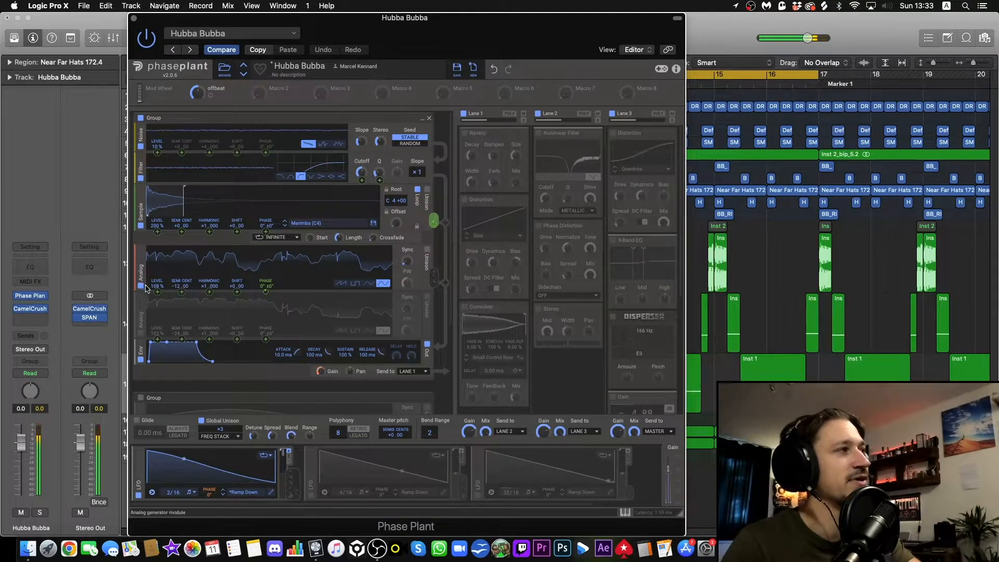
left_click(141, 333)
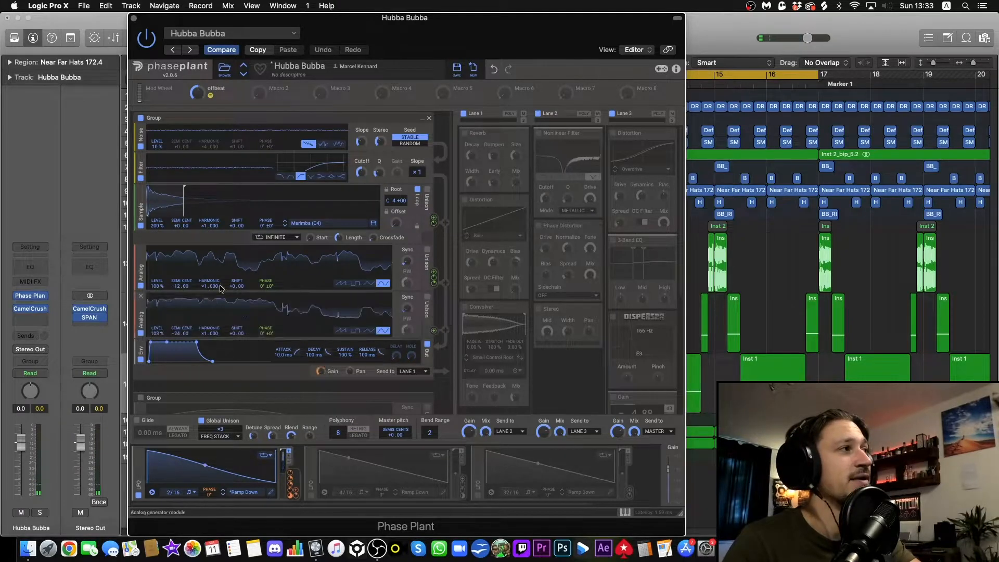
left_click_drag(434, 277, 261, 342)
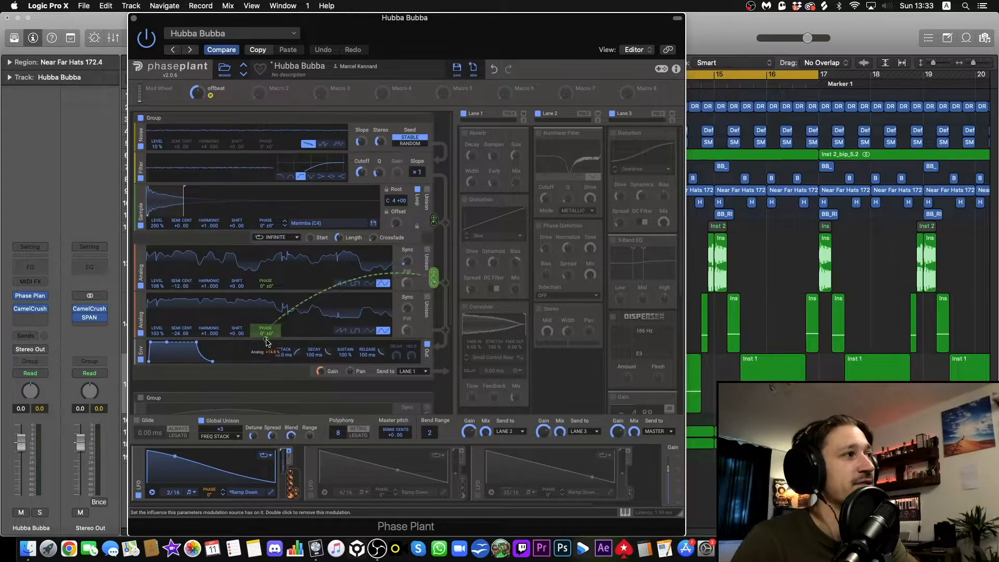
double_click(267, 339)
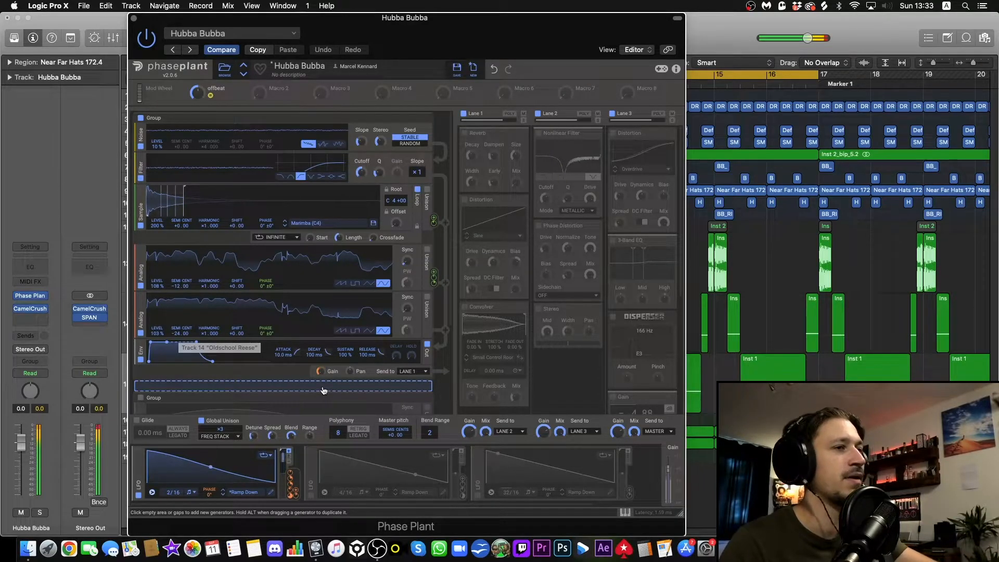
- Switch Global Unison off and back on to compare the sound with and without it
scroll(223, 399, "down", 2)
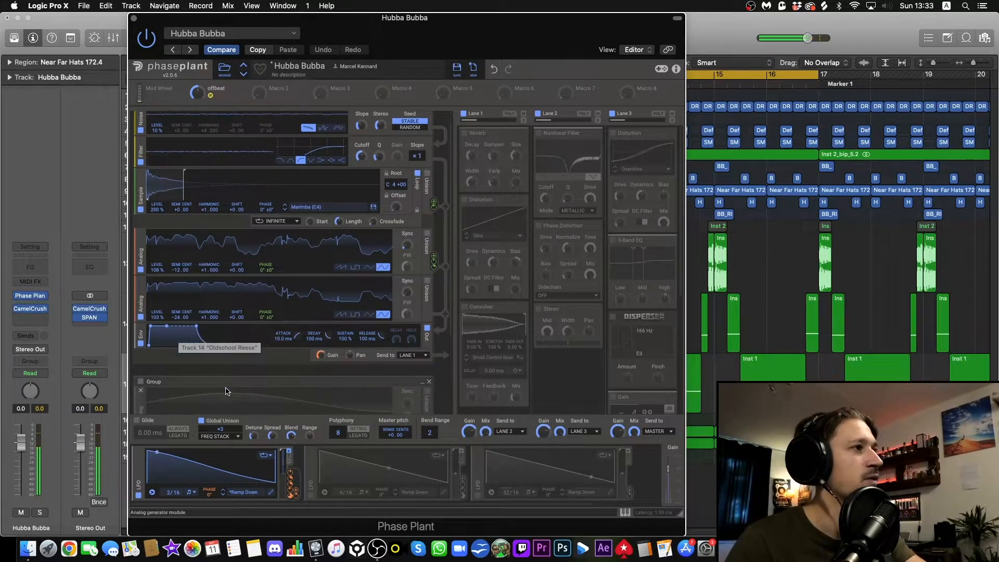
left_click(201, 421)
scroll(206, 424, "down", 2)
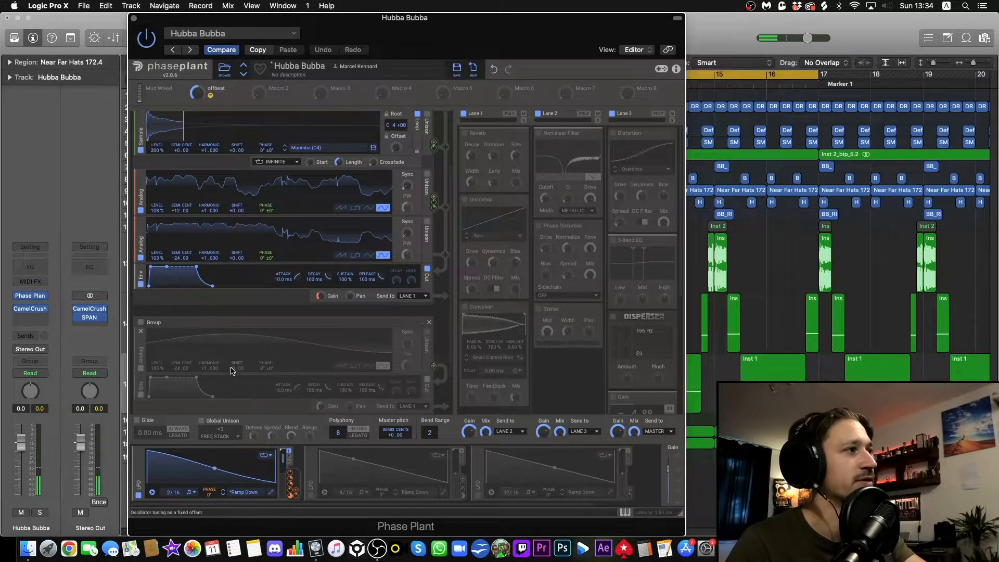
left_click(200, 421)
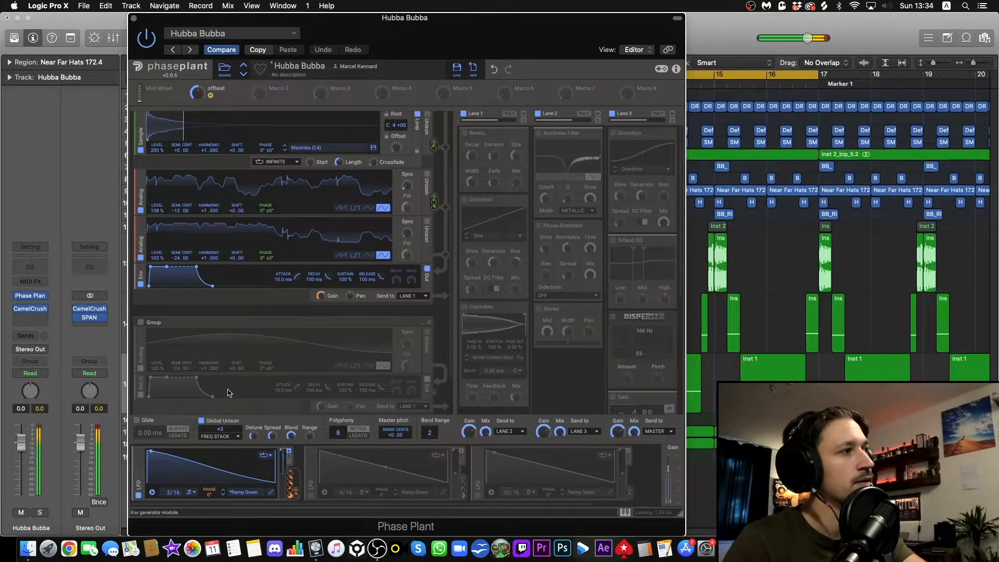
- Keep the FREQ STACK unison mode, try 4 and 2 voices, and compare the sound with Global Unison off and on
left_click(222, 437)
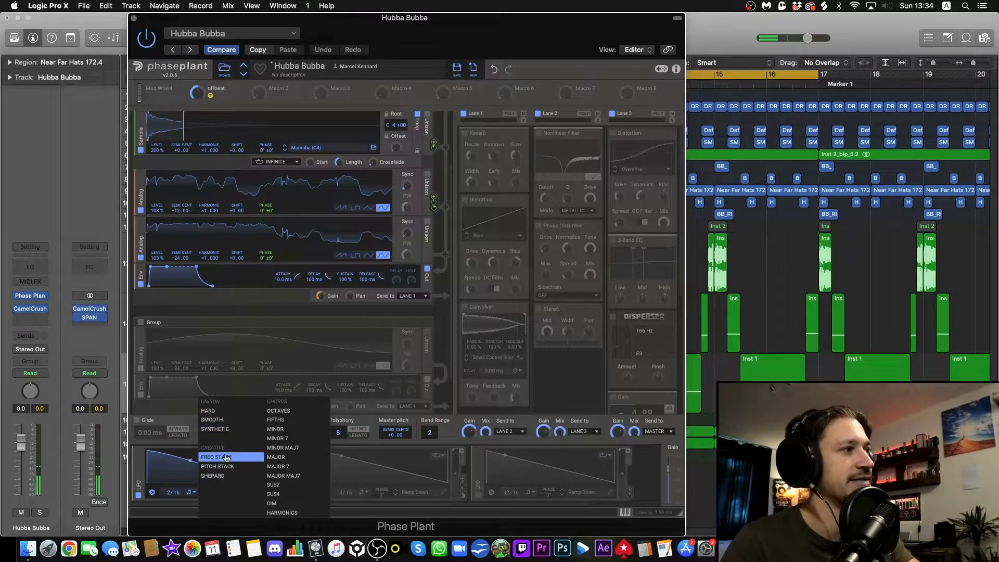
left_click(231, 450)
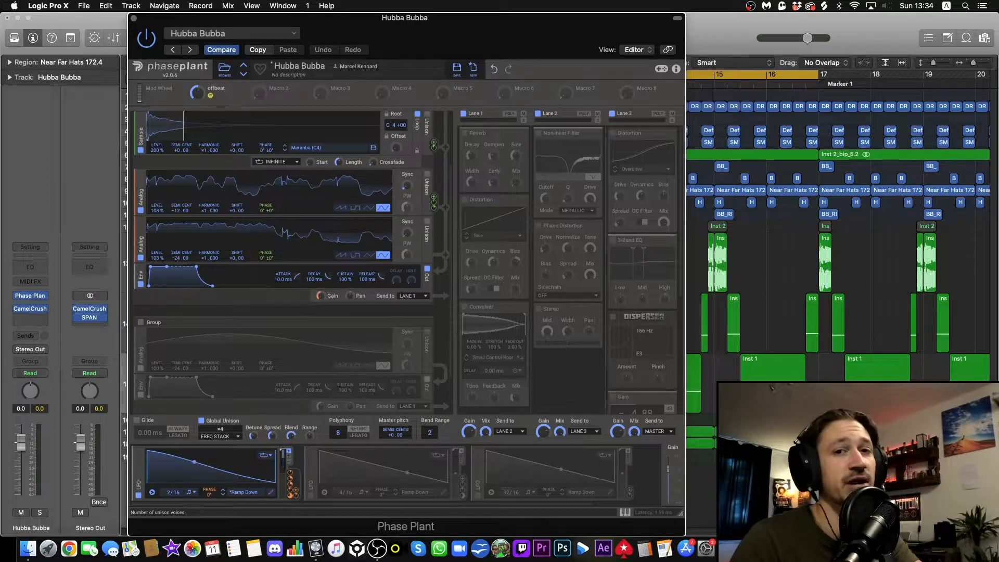
left_click_drag(222, 431, 222, 424)
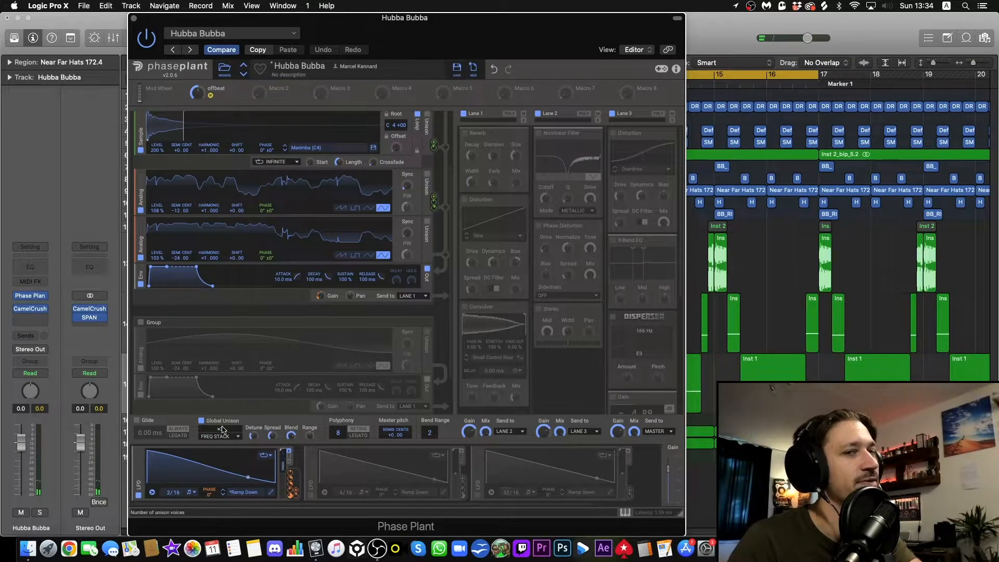
left_click(202, 420)
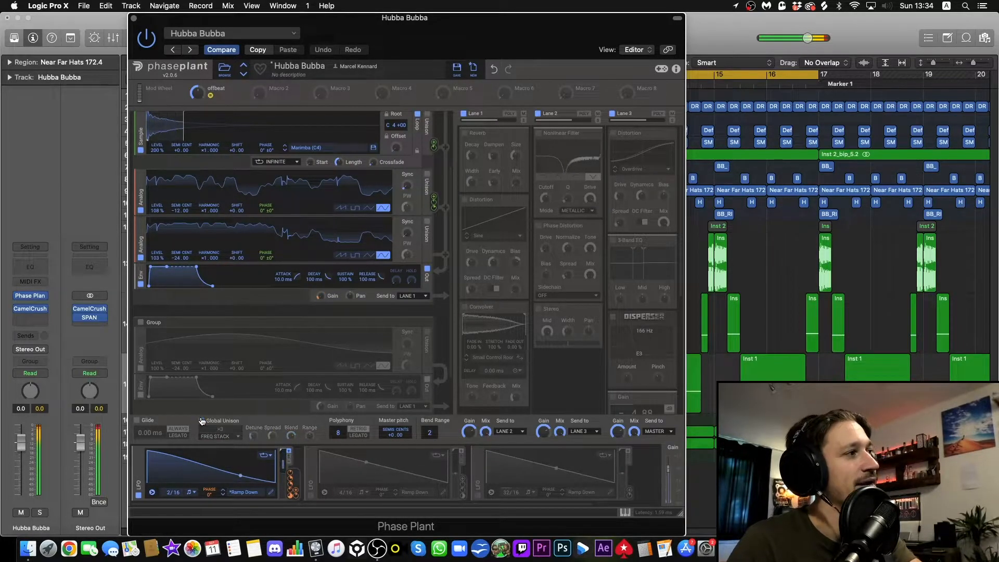
left_click(202, 420)
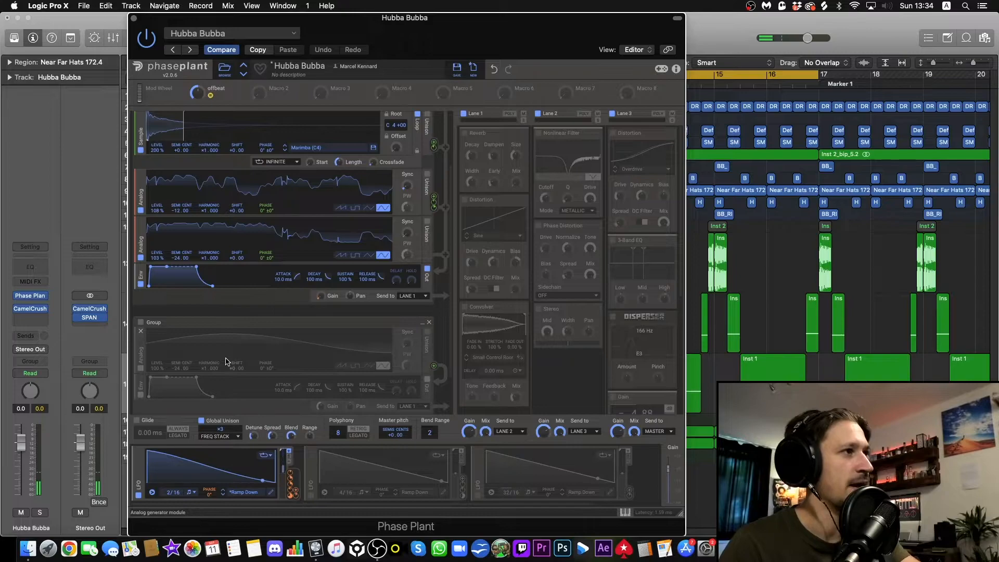
- Enable the second generator group with its single Analog sine oscillator and listen to the result
scroll(225, 352, "down", 2)
scroll(224, 351, "down", 2)
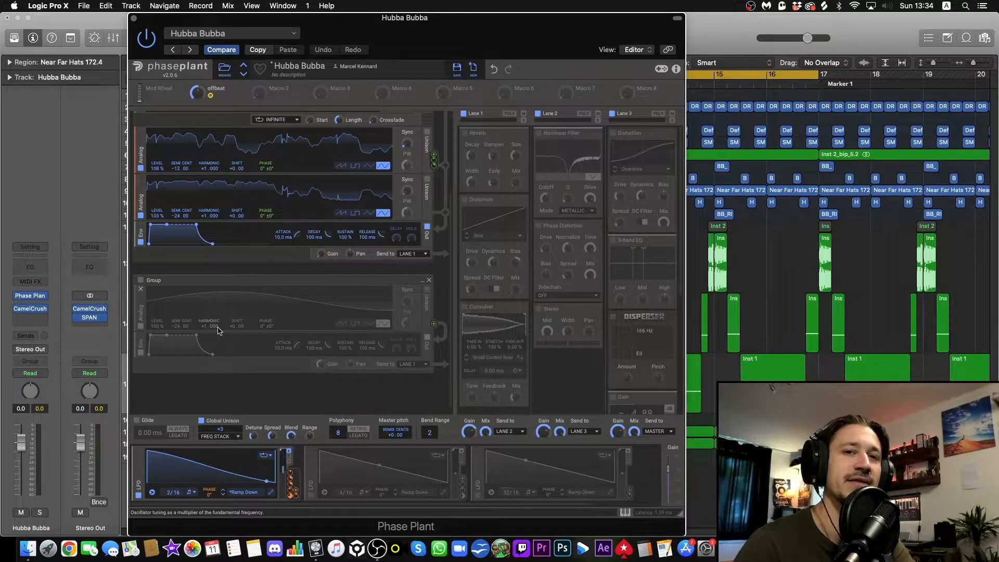
left_click(140, 281)
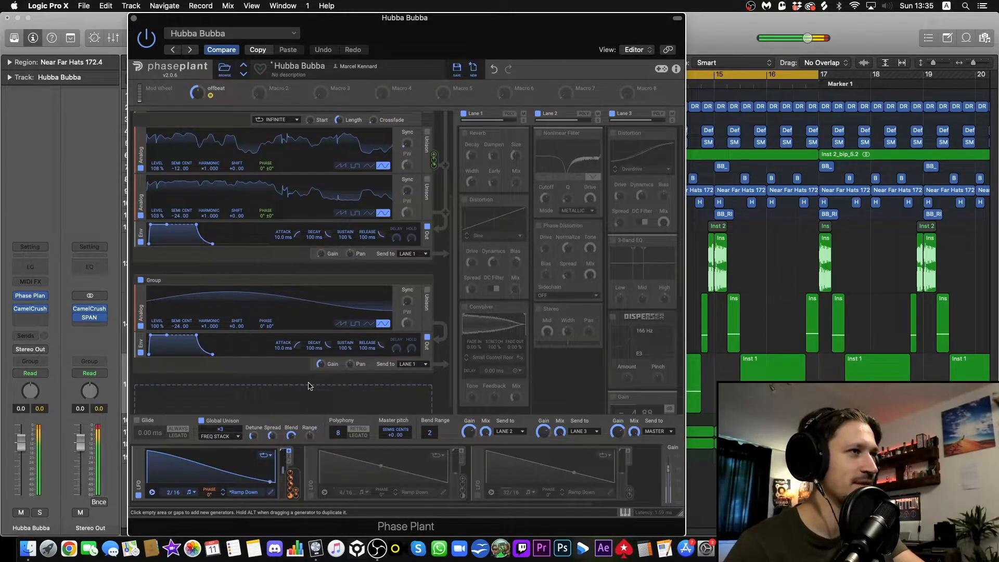
scroll(309, 386, "down", 1)
- Enable the 4/16 LFO modulator and view the 2/16 LFO's ramp-down curve in the LFO Editor
scroll(308, 386, "up", 5)
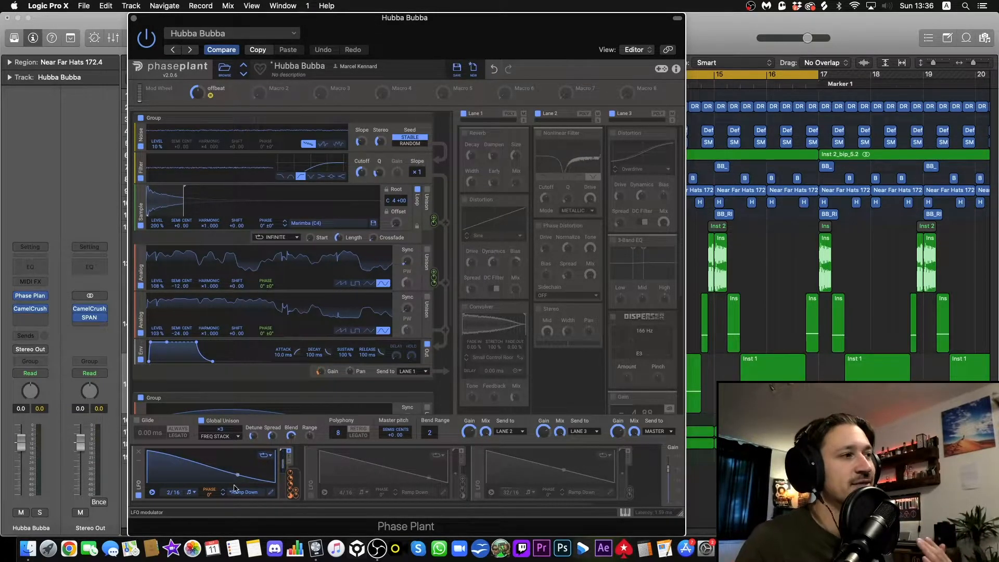
left_click(311, 496)
left_click(271, 494)
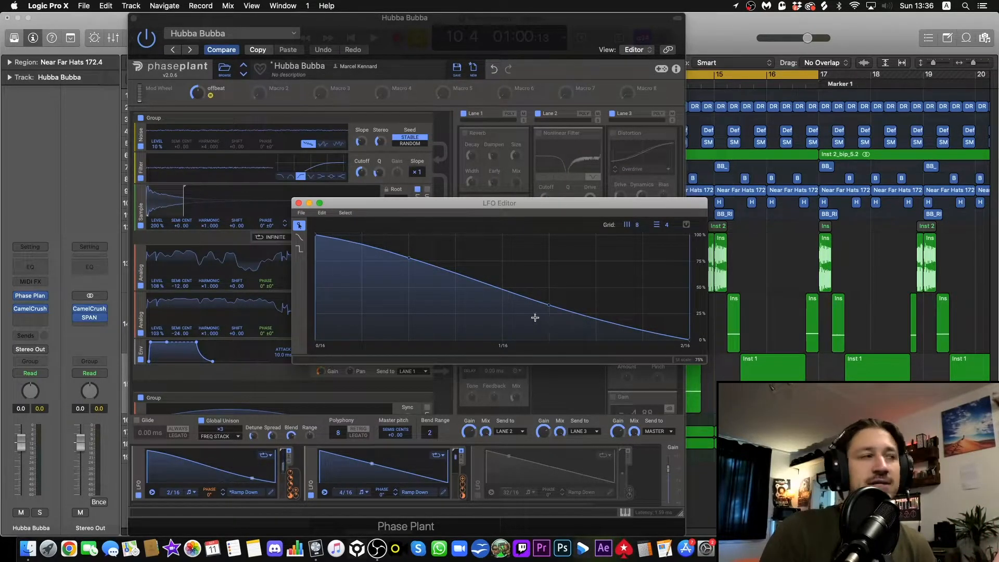
left_click(298, 202)
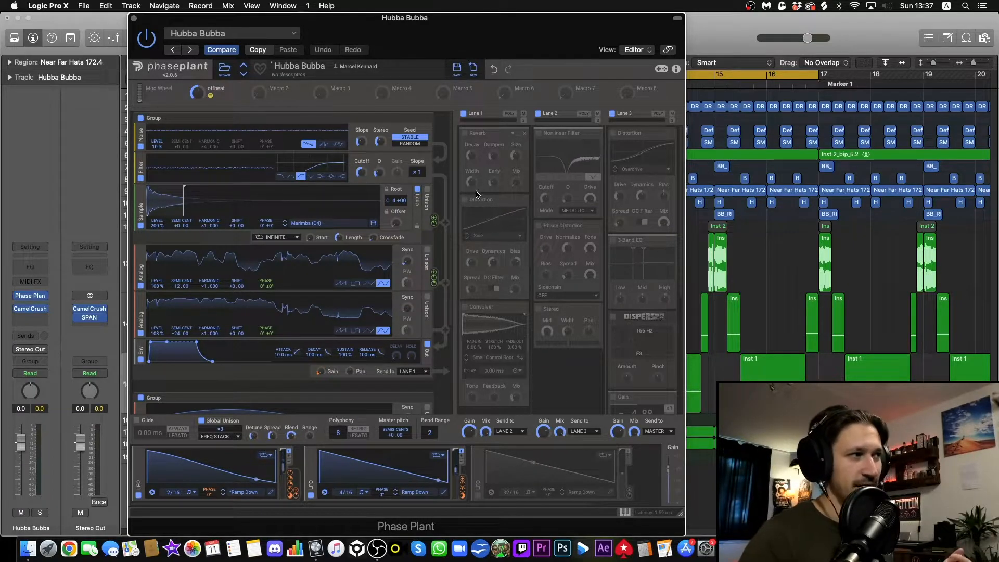
- Enable the Reverb and Distortion in Lane 1 and bring up the 4/16 LFO's modulation amount on the Distortion mix
left_click(464, 133)
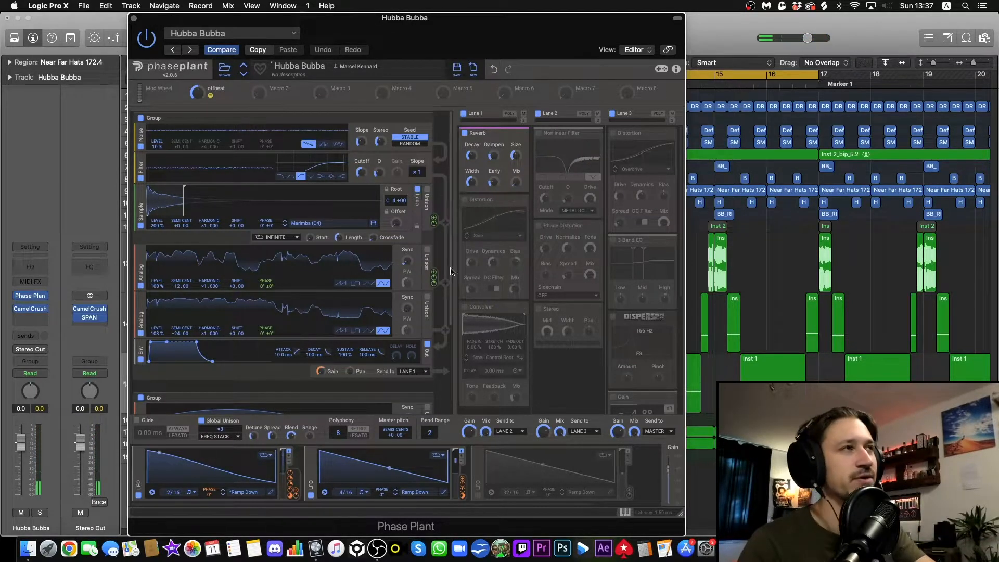
left_click(465, 201)
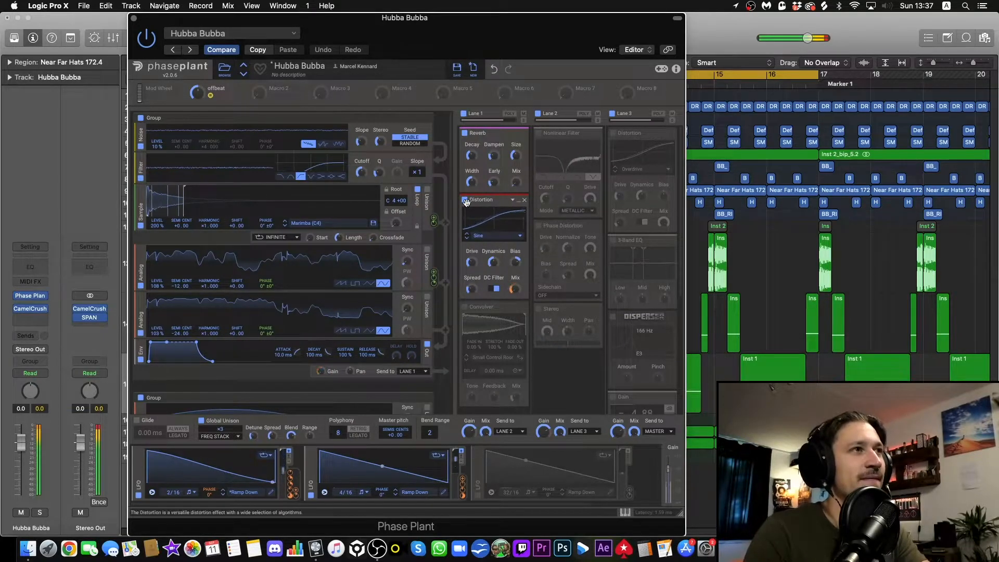
left_click(516, 302)
left_click(515, 293)
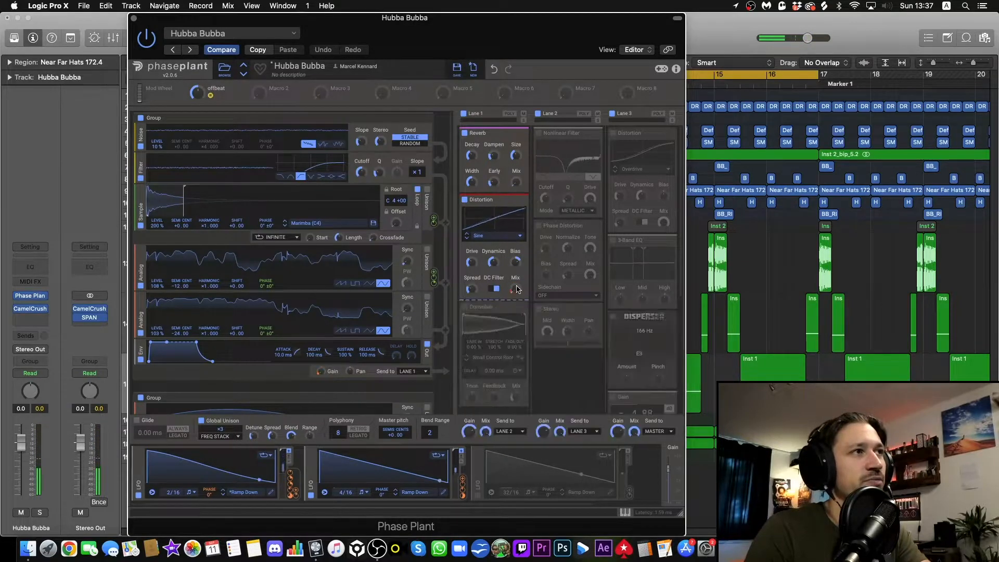
mouse_move(515, 298)
left_mouse_down()
mouse_move(515, 309)
mouse_move(515, 279)
left_mouse_up()
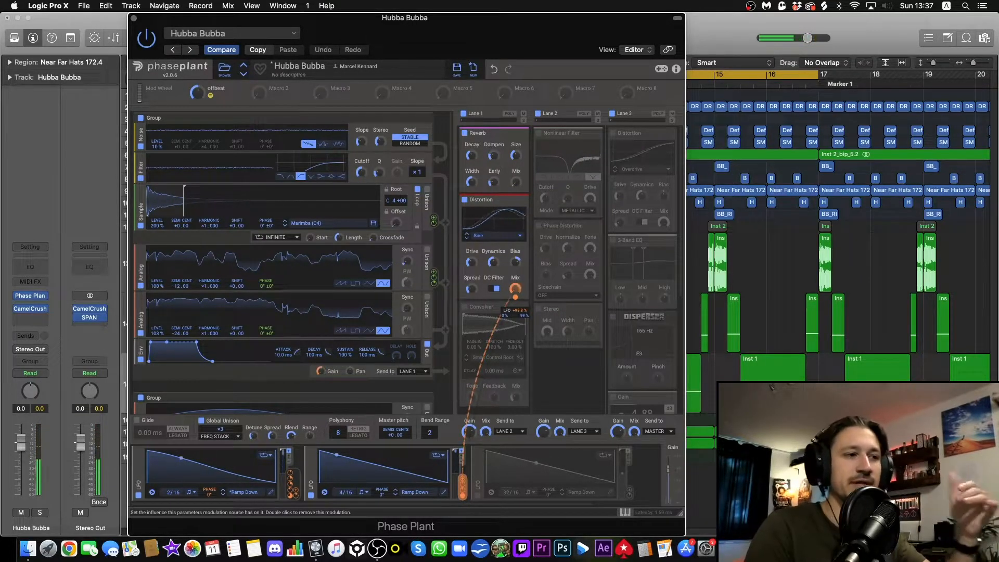
- Try a different 4/16 LFO modulation amount on the Lane 1 Distortion mix and undo the change
left_click_drag(515, 297, 515, 306)
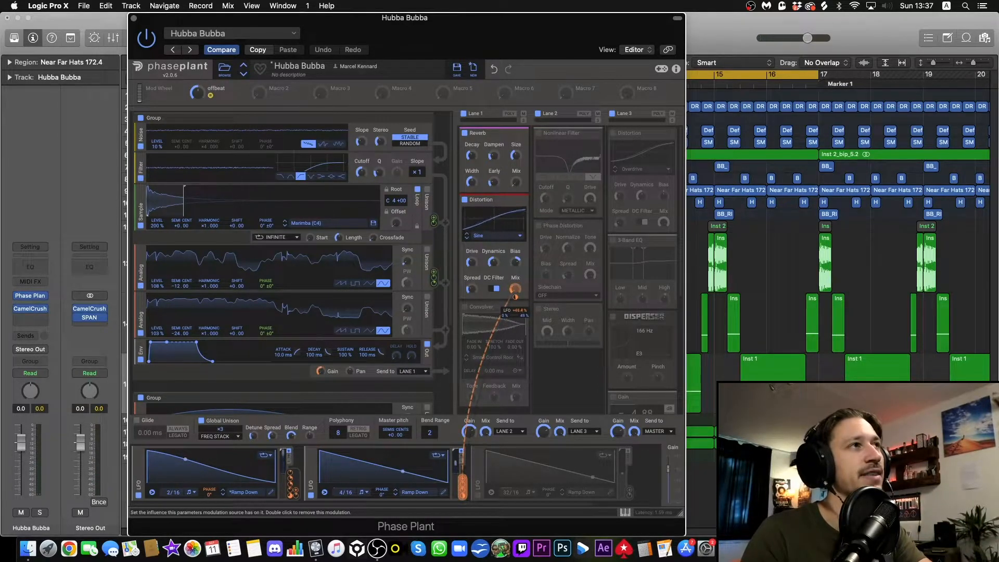
left_click(495, 73)
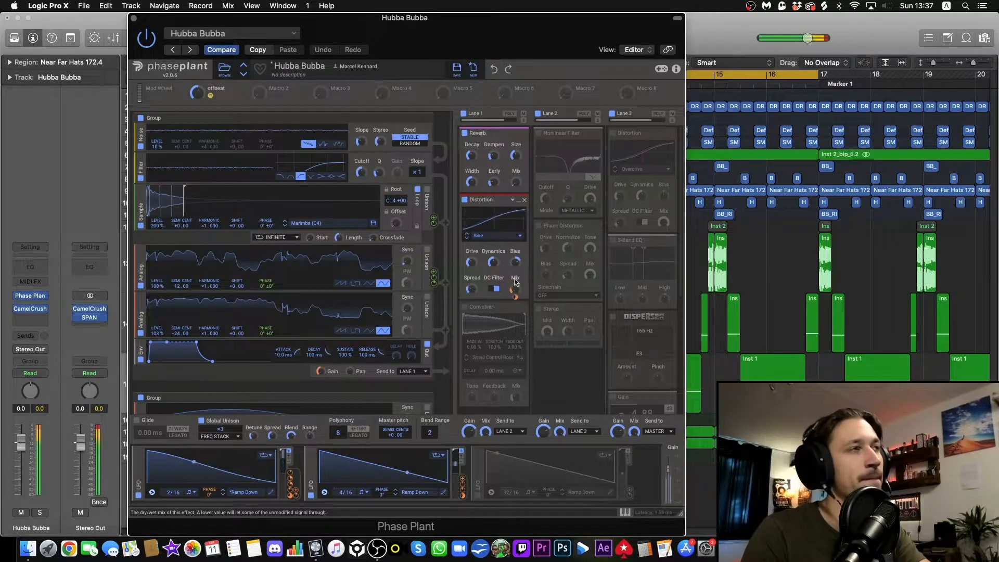
left_click(494, 70)
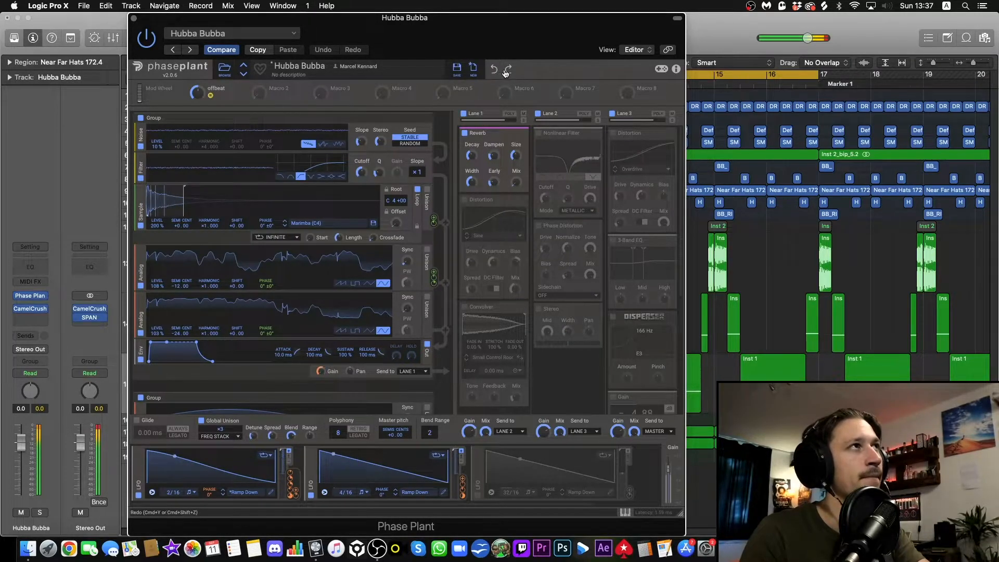
left_click(507, 70)
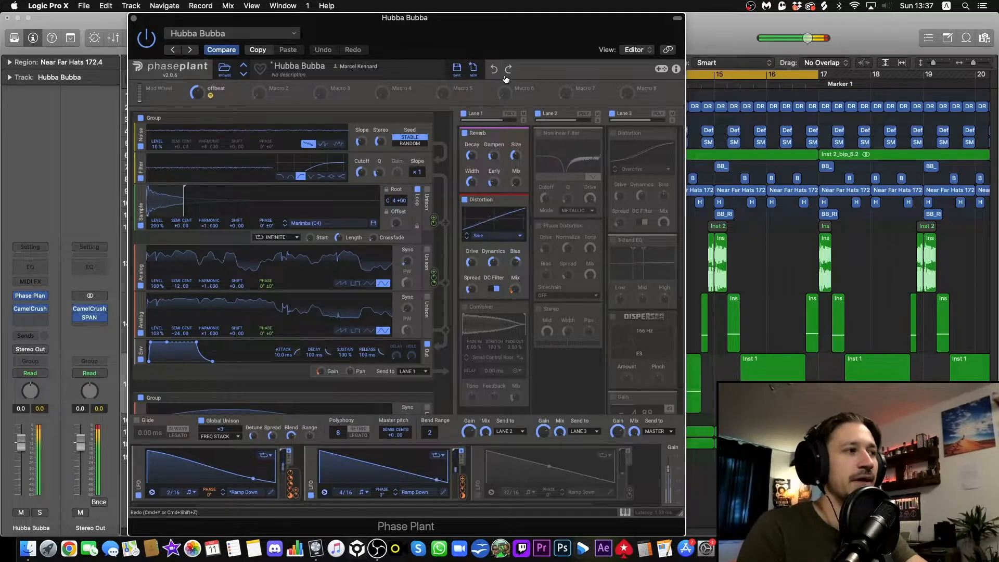
- Enable the Convolver in Lane 1 and the Nonlinear Filter in Lane 2, with the filter in METALLIC mode
left_click(466, 308)
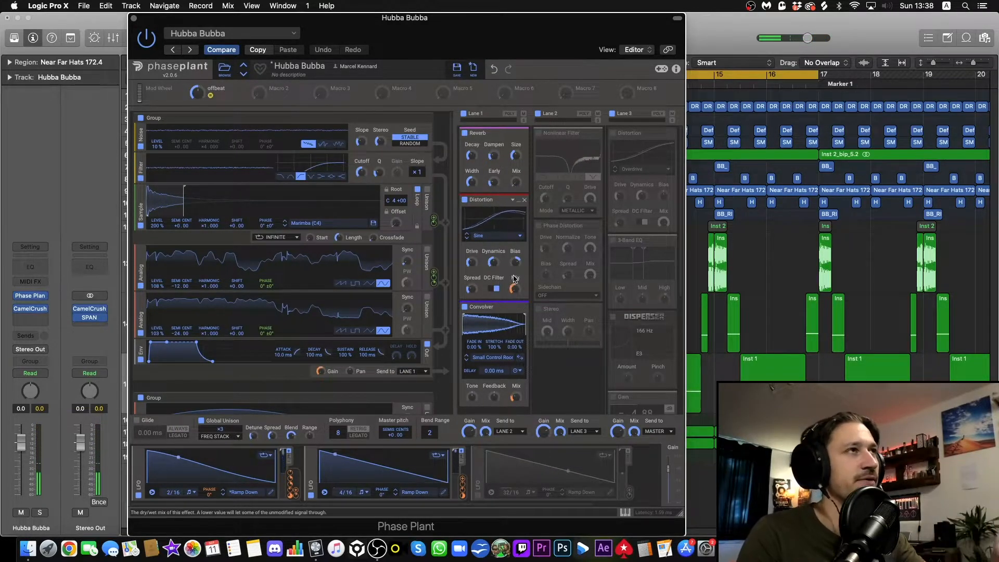
left_click(539, 134)
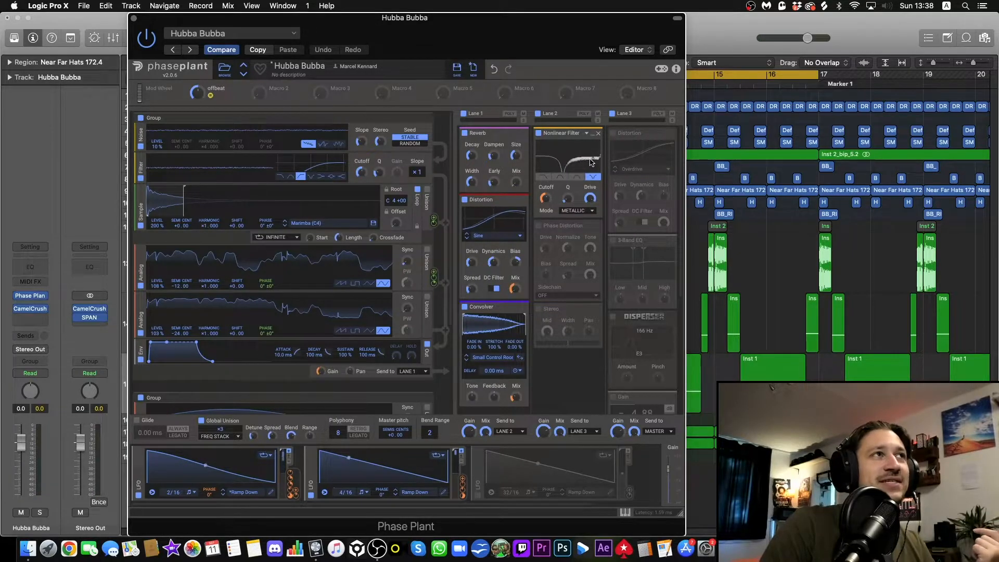
left_click(576, 212)
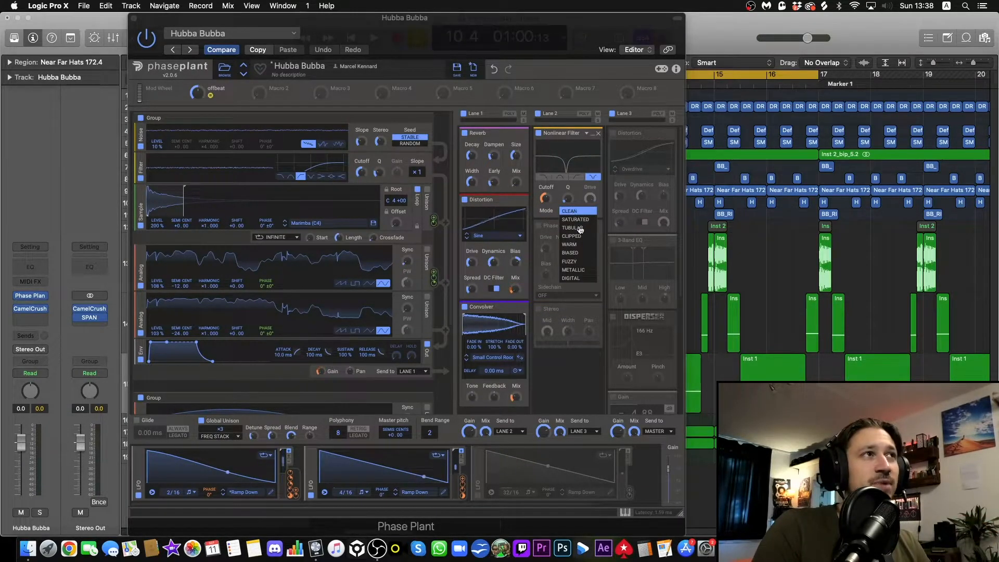
left_click(591, 270)
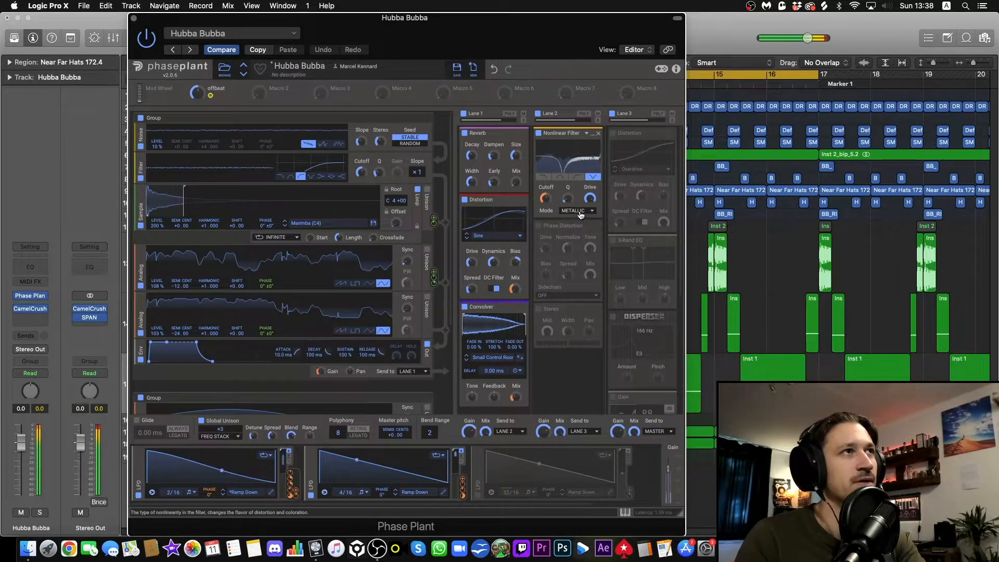
left_click(579, 212)
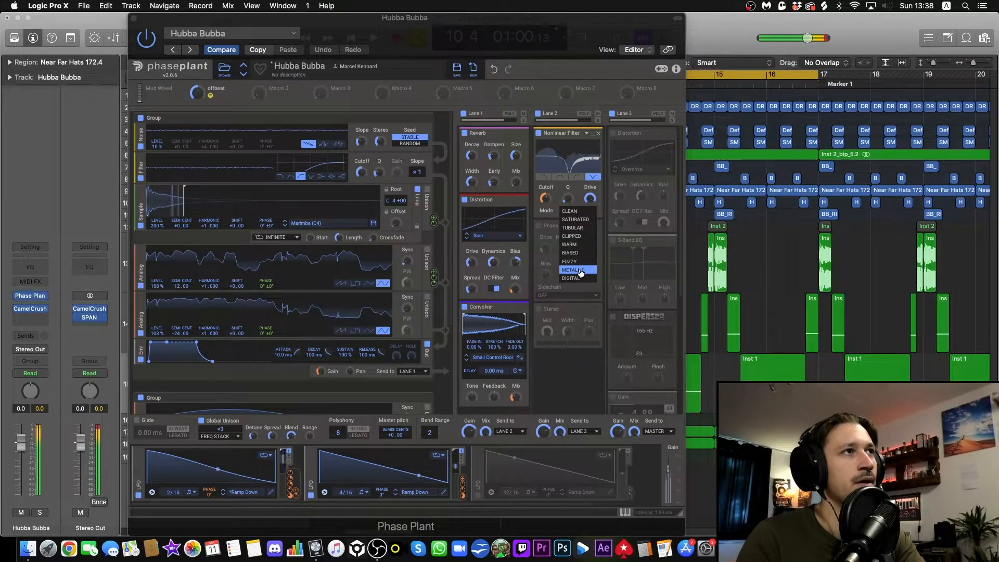
left_click(577, 270)
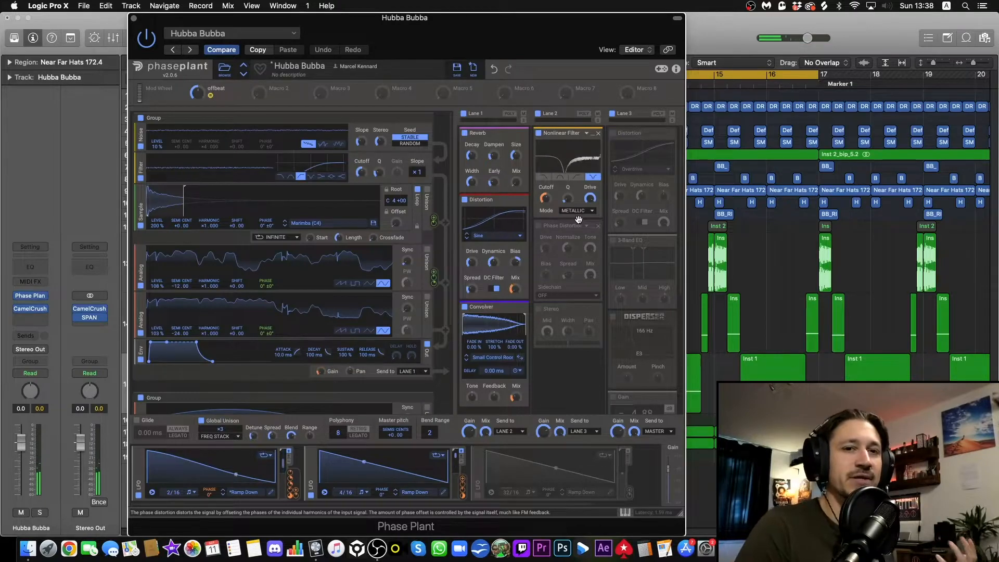
- Enable the Phase Distortion and Stereo effects in Lane 2 and inspect the 2/16 LFO's modulation of the Phase Distortion drive
left_click(539, 226)
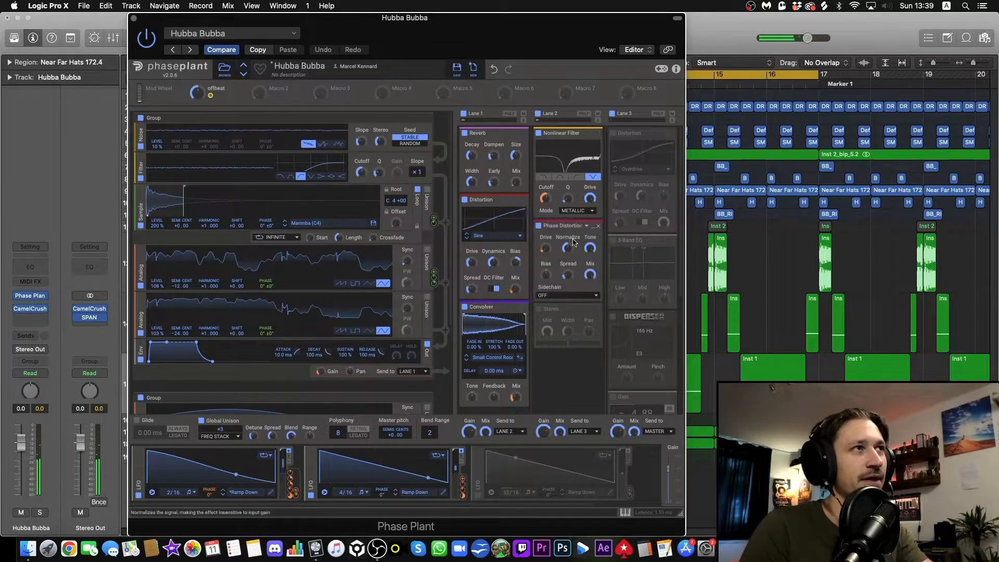
left_click_drag(293, 481, 547, 257)
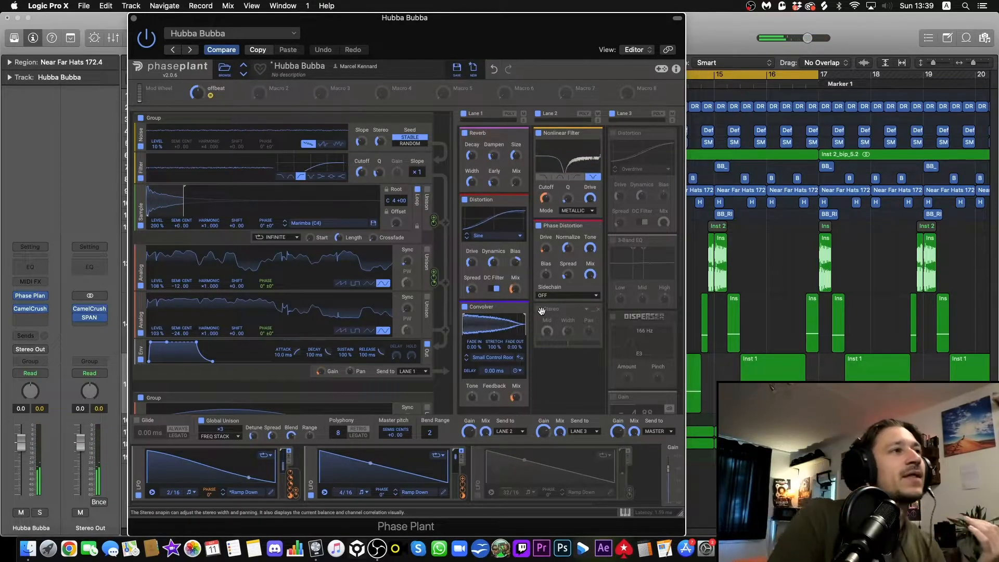
left_click(539, 310)
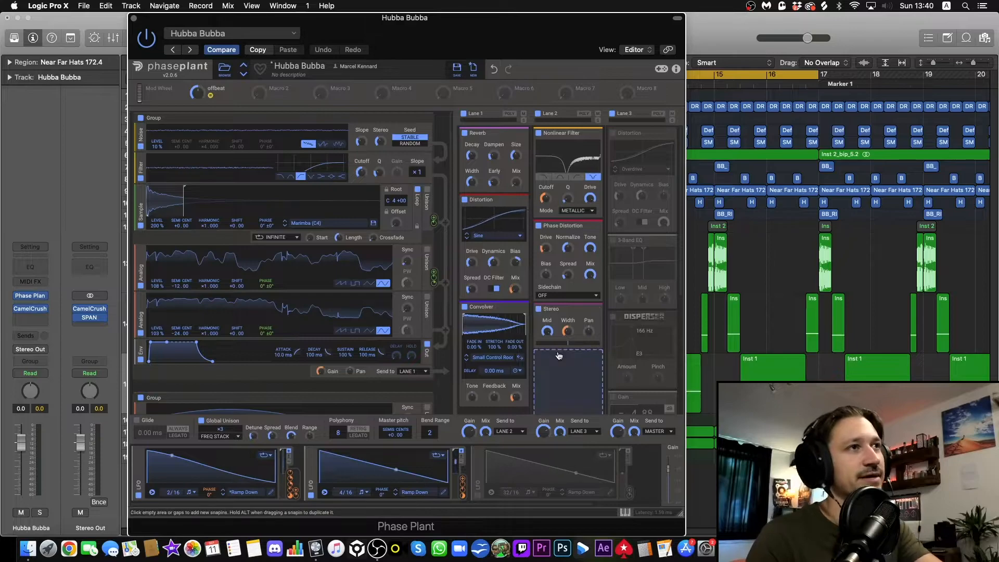
scroll(560, 366, "down", 5)
scroll(560, 370, "up", 5)
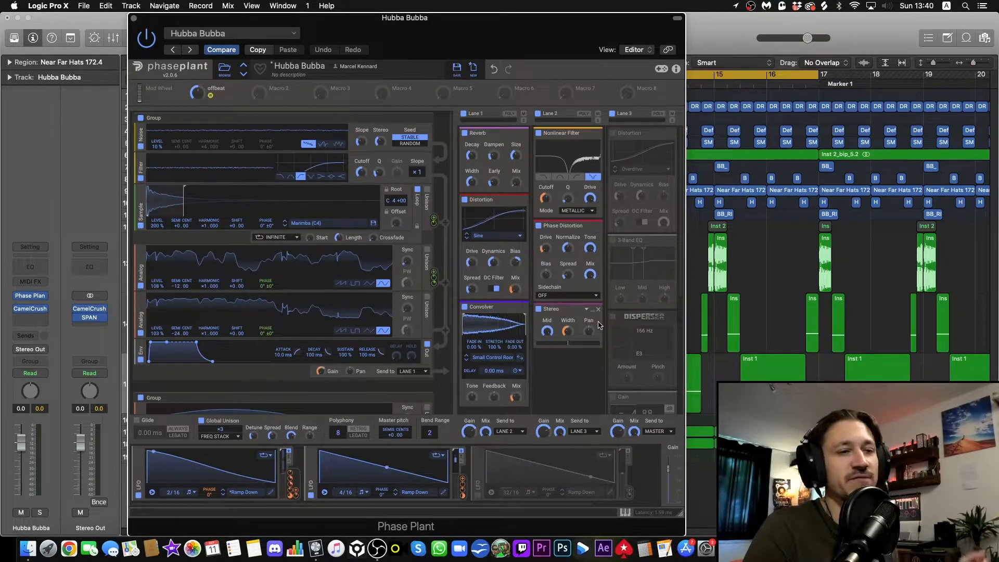
- Enable the Distortion and 3-Band EQ in Lane 3 and listen to the result
left_click(613, 133)
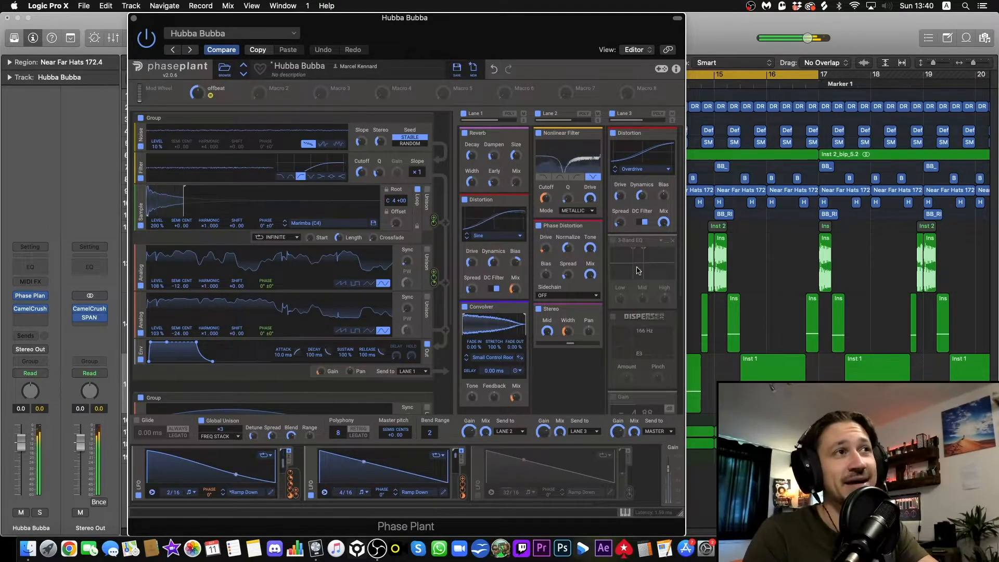
left_click(613, 243)
scroll(567, 385, "down", 3)
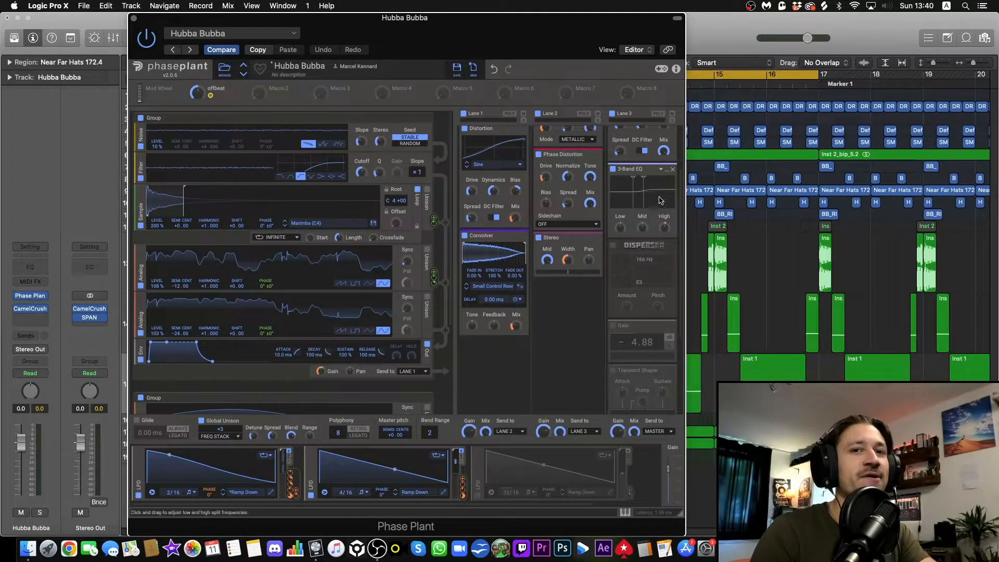
key("space")
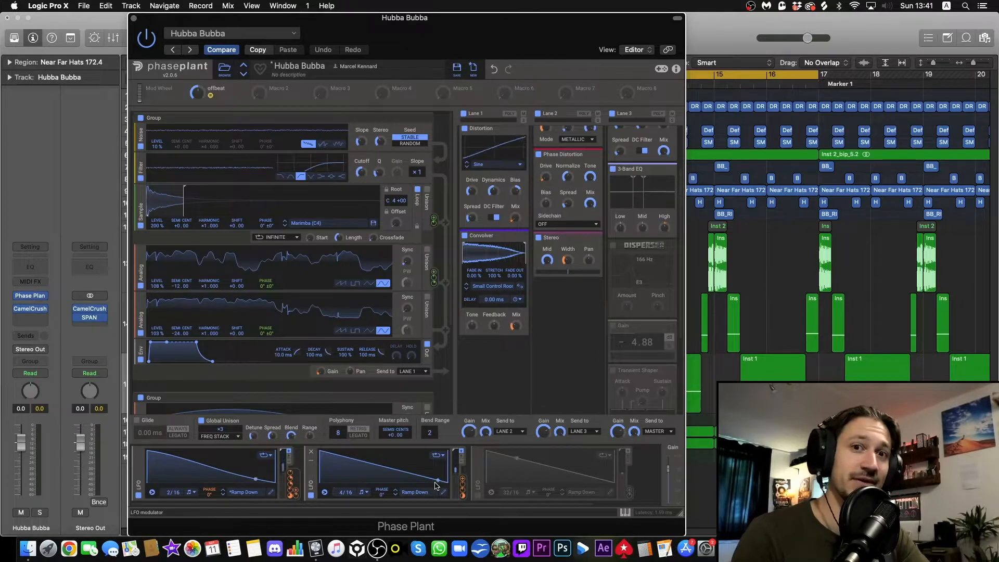
- Enable the Disperser and Gain in Lane 3 and inspect the 2/16 LFO's modulation of the Gain
left_click(613, 245)
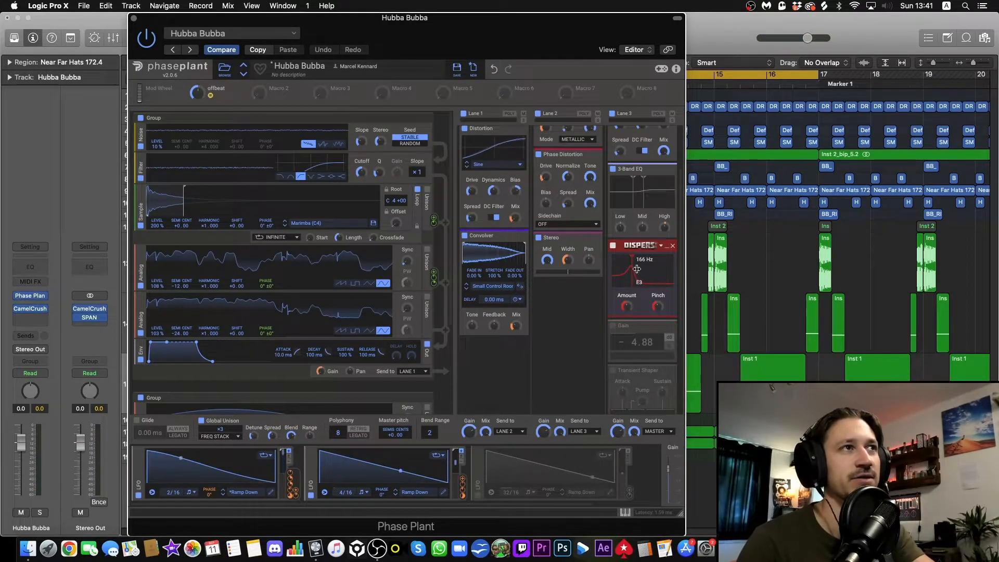
key("space")
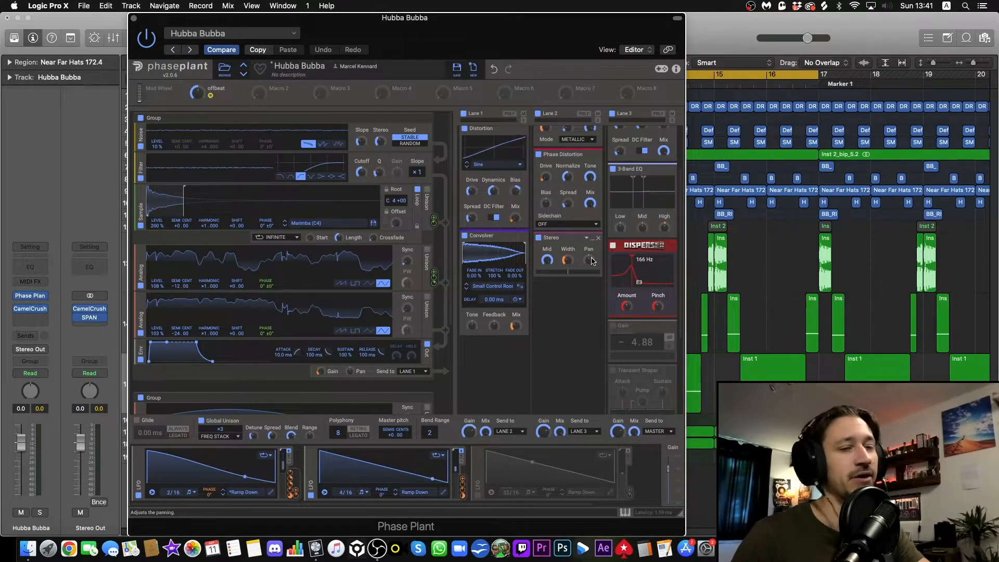
left_click(614, 326)
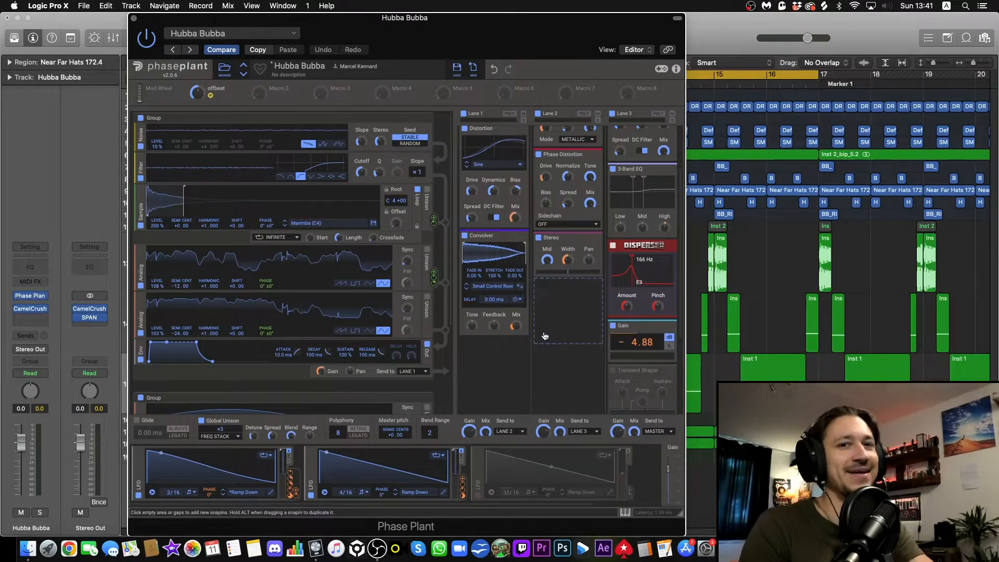
scroll(639, 260, "down", 4)
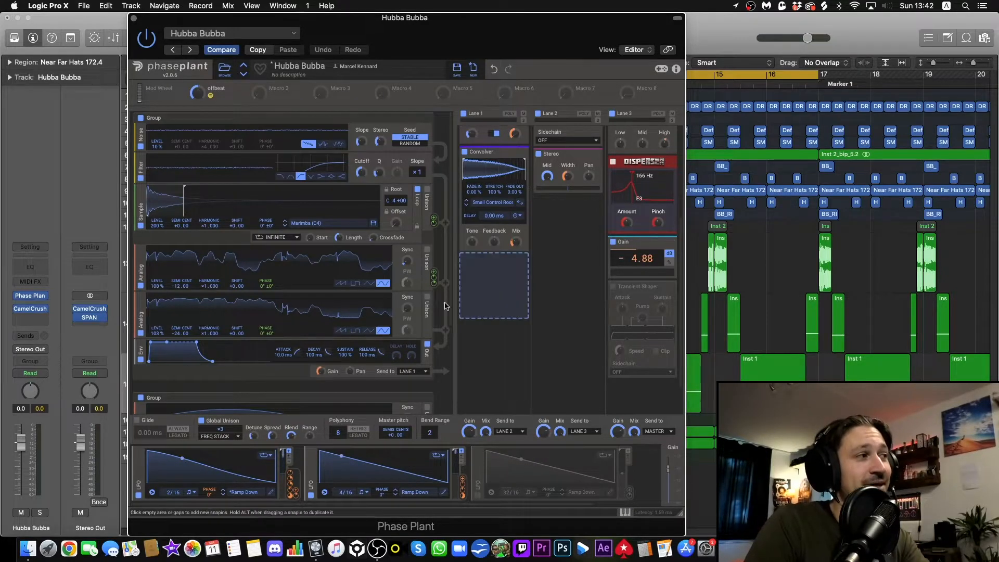
left_click_drag(291, 476, 640, 269)
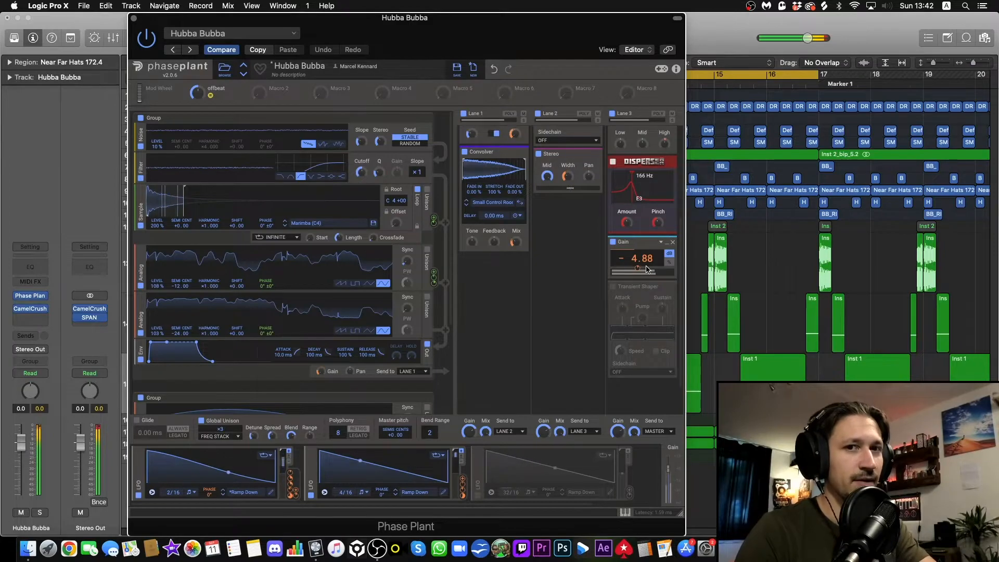
- Compare the sound with the Lane 3 Gain and Disperser off and on, leaving both enabled
left_click(612, 242)
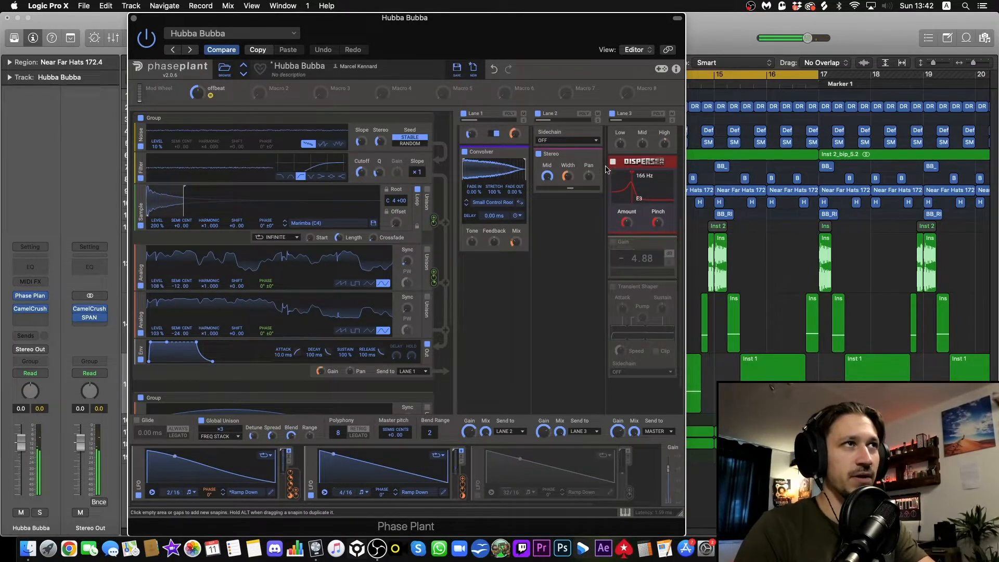
left_click(612, 161)
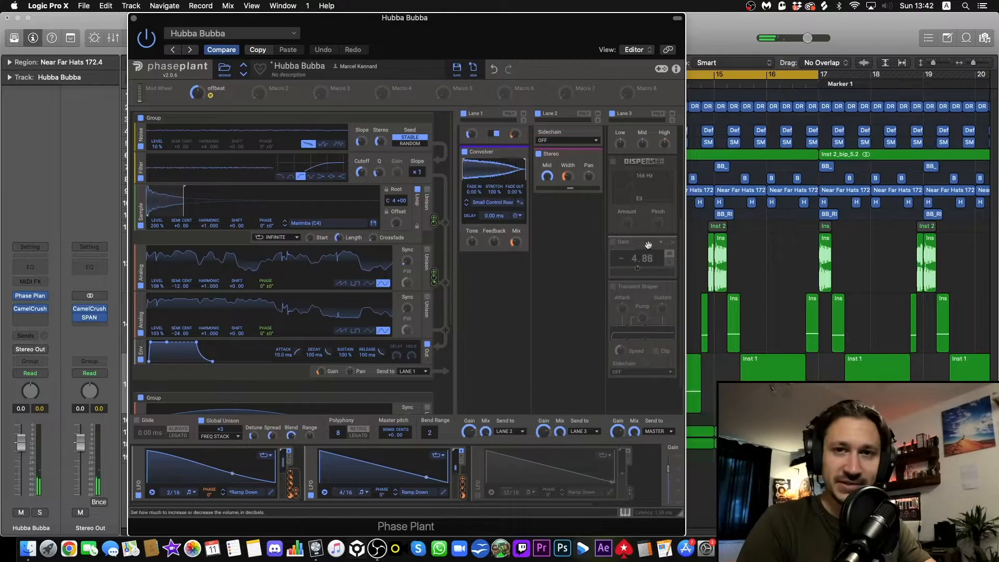
left_click(613, 163)
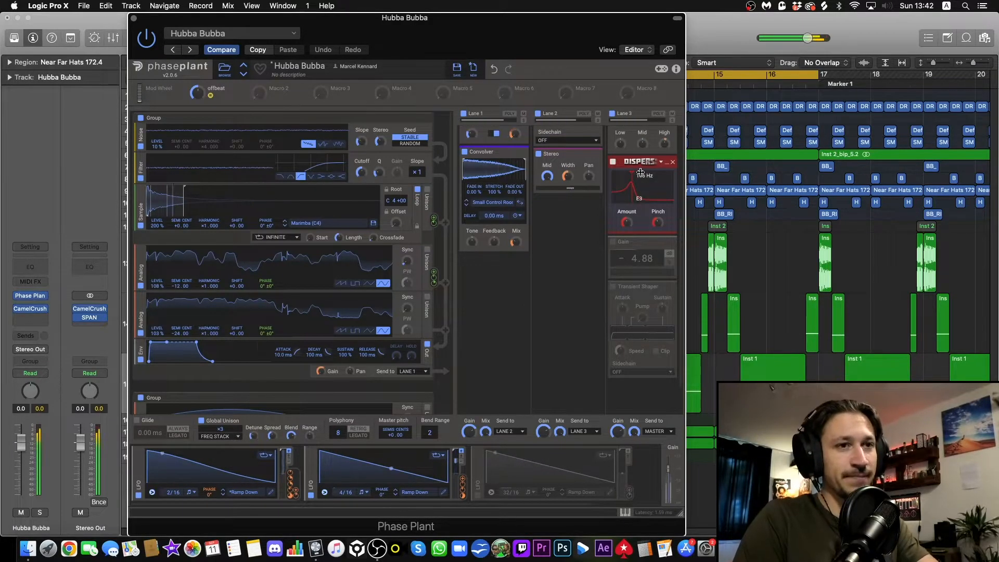
left_click(613, 243)
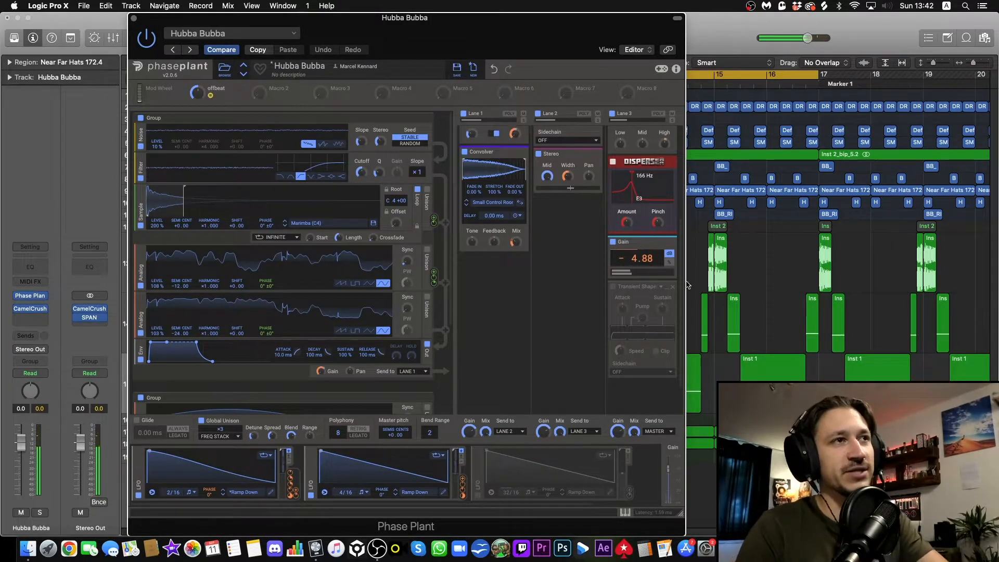
- Enable the Transient Shaper in Lane 3 and the 32/16 LFO, and inspect that LFO's modulation of the 2/16 LFO's phase
left_click(613, 286)
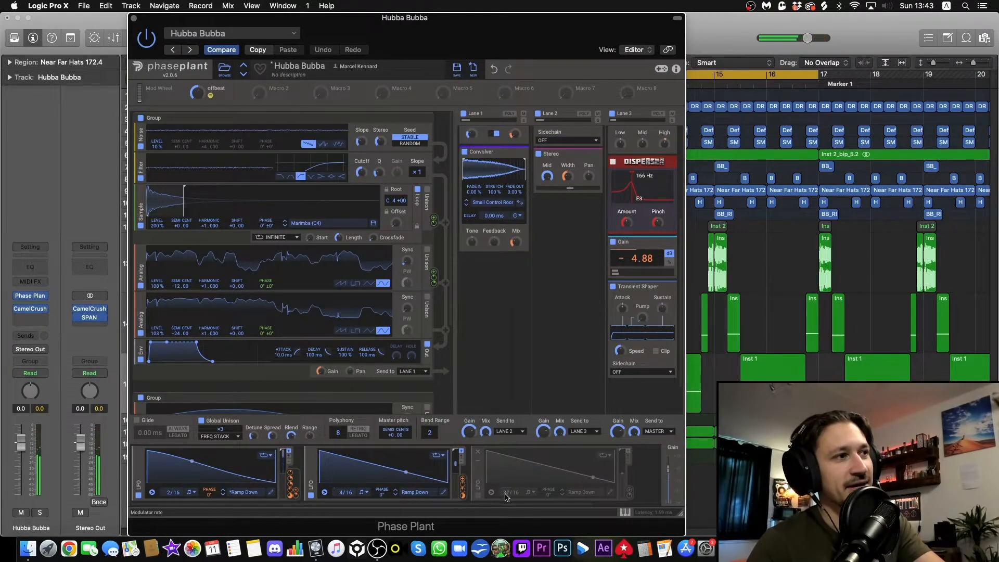
left_click(477, 495)
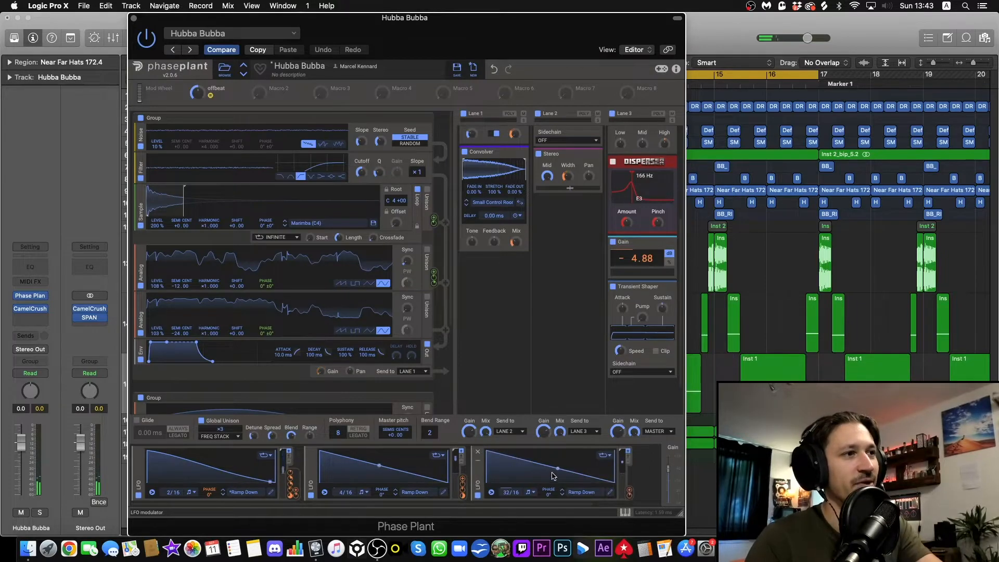
left_click_drag(629, 490, 210, 498)
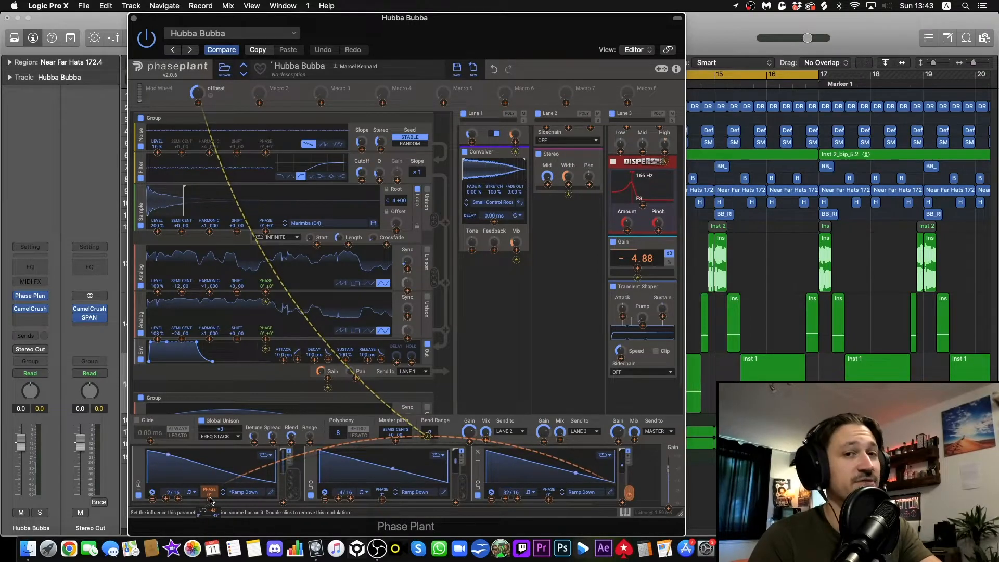
left_click(294, 487)
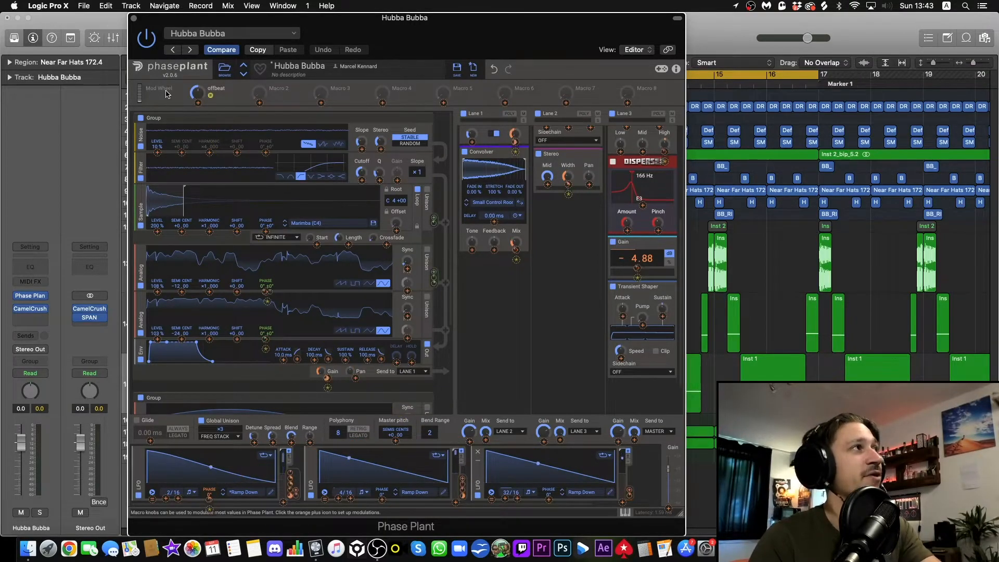
left_click(294, 487)
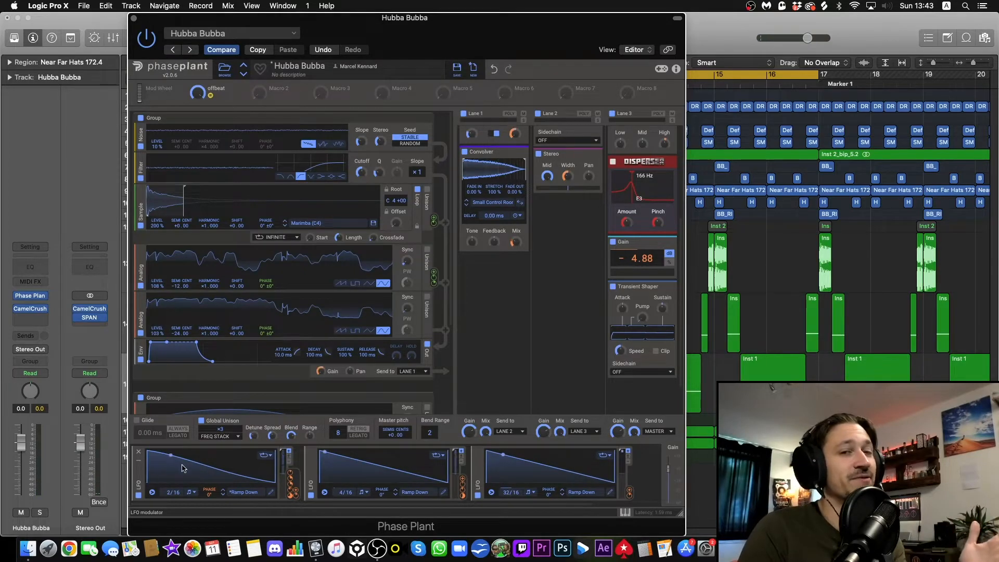
- Turn the offbeat macro down to zero and back up to about halfway, listening to how it changes the bass
left_click_drag(199, 93, 198, 187)
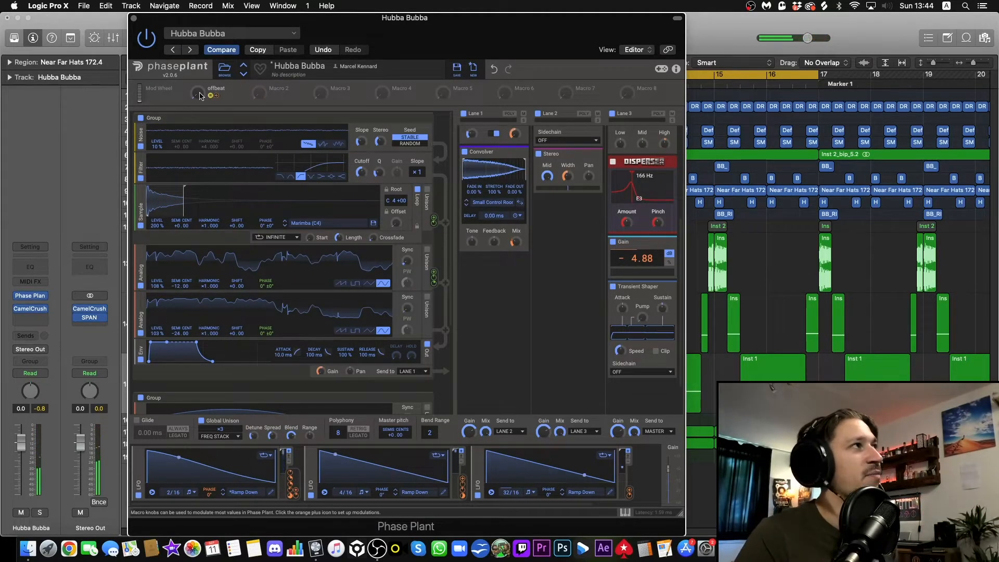
left_click_drag(198, 93, 198, 86)
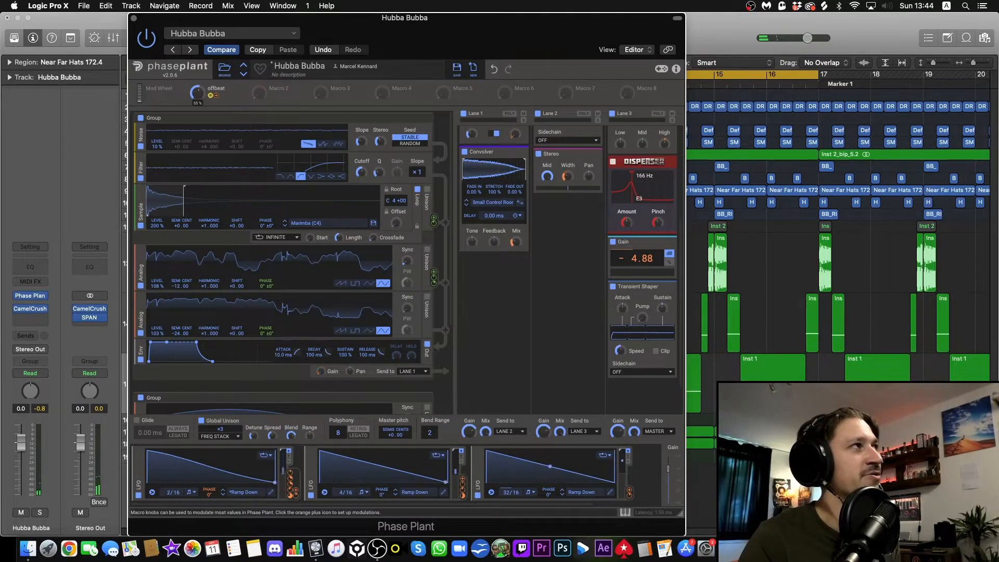
left_click_drag(199, 93, 201, 95)
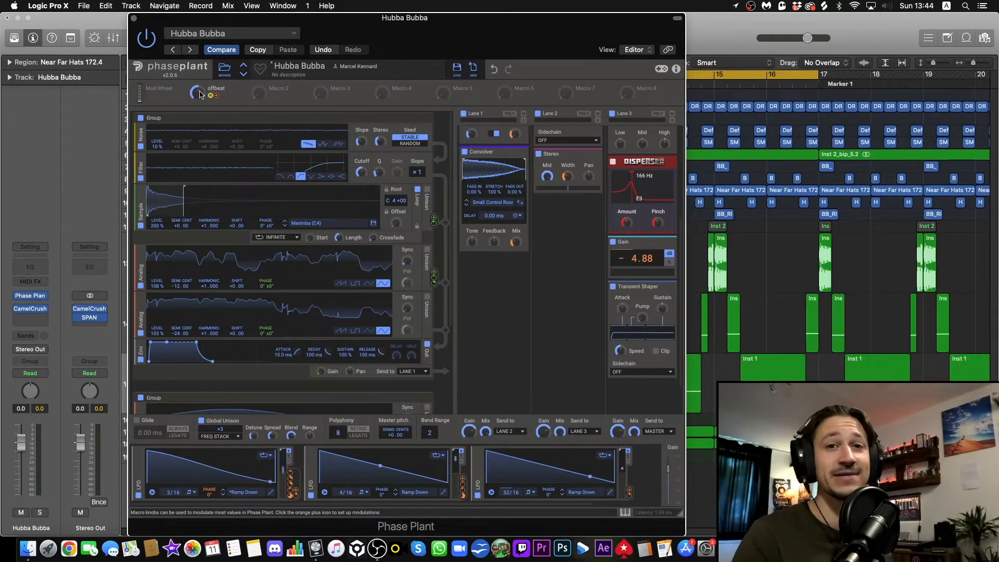
left_click_drag(201, 92, 201, 88)
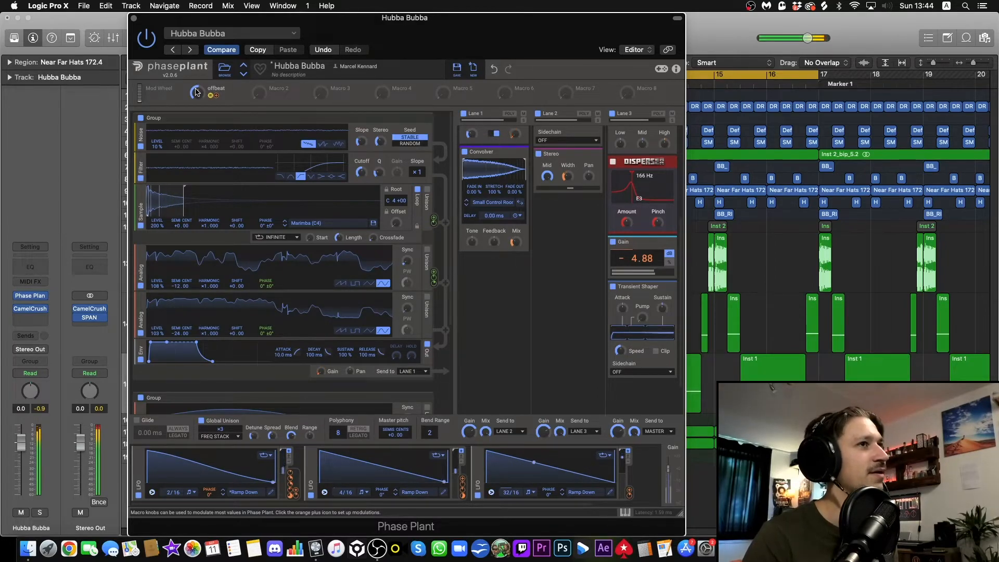
- Nudge the offbeat macro slightly around its halfway setting and close the Phase Plant window
left_click_drag(197, 91, 200, 92)
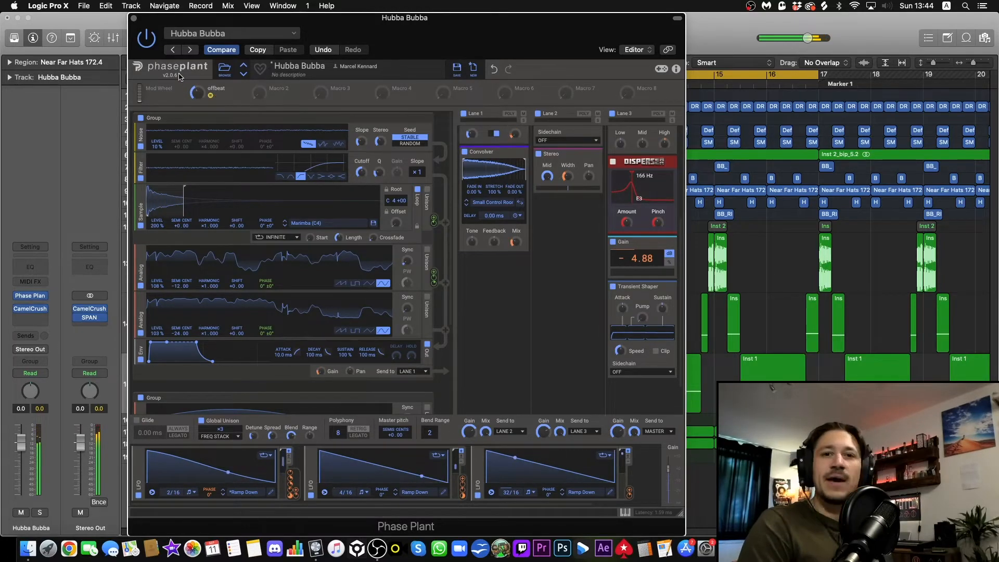
left_click(134, 19)
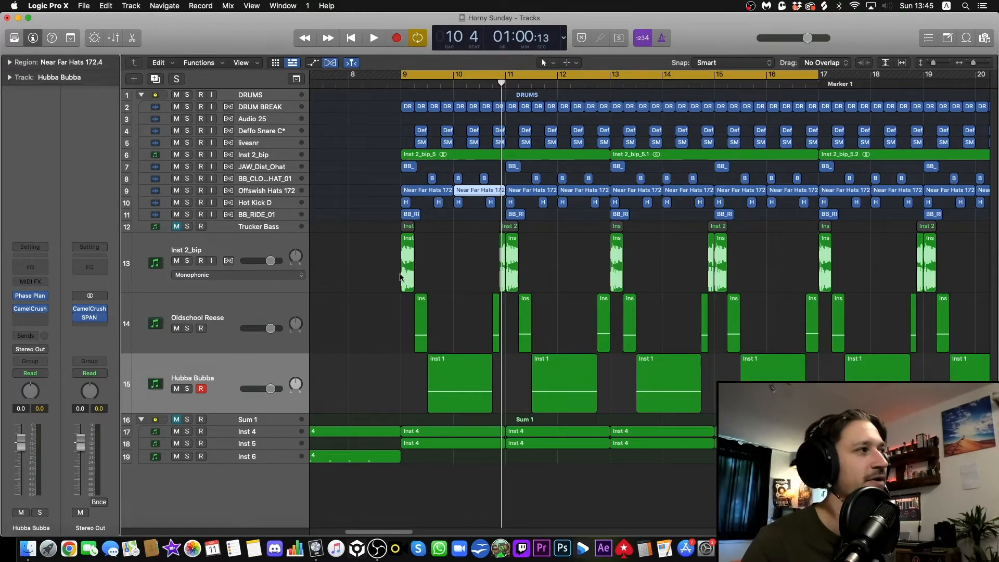
- Go through the Inst 2_bip, Oldschool Reese and Hubba Bubba bass tracks, and reopen the Phase Plant instrument on Hubba Bubba
left_click(400, 274)
left_click(239, 311)
left_click(211, 255)
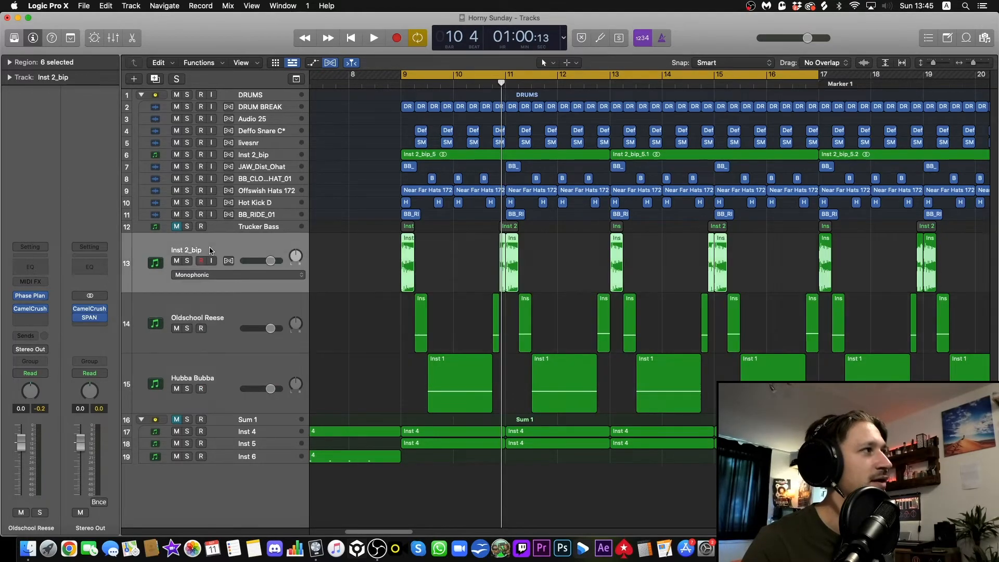
left_click(213, 370)
left_click(216, 312)
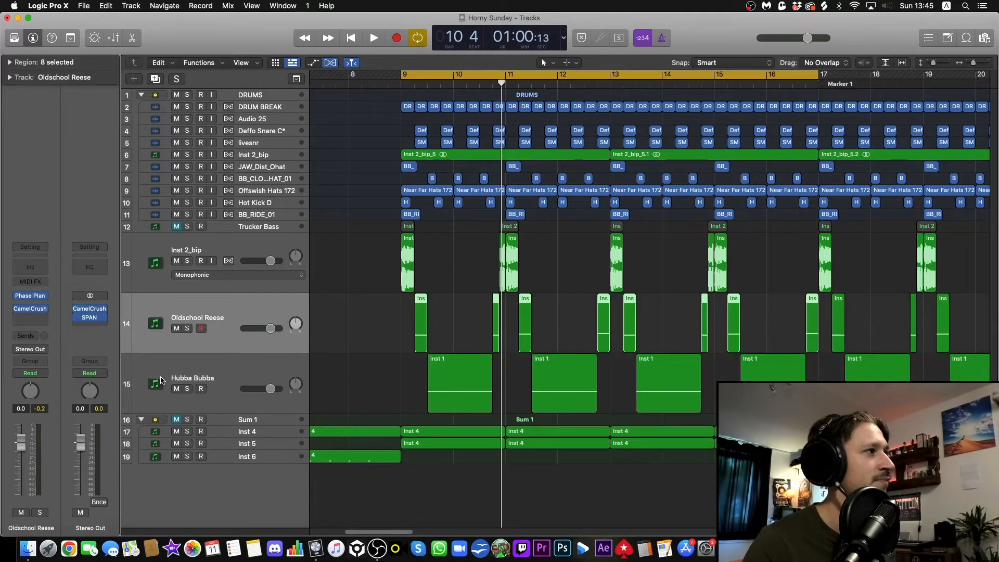
left_click(167, 367)
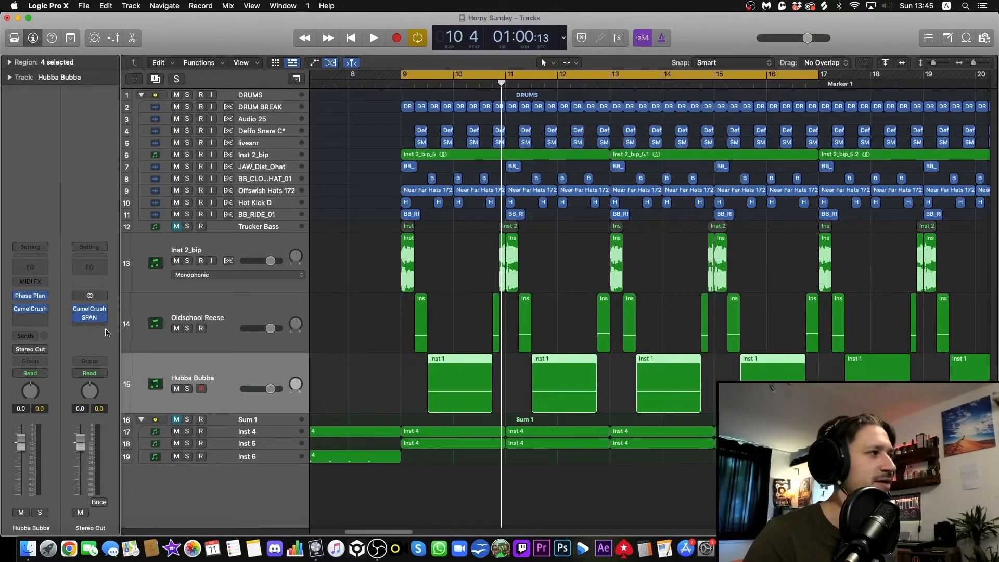
left_click(30, 296)
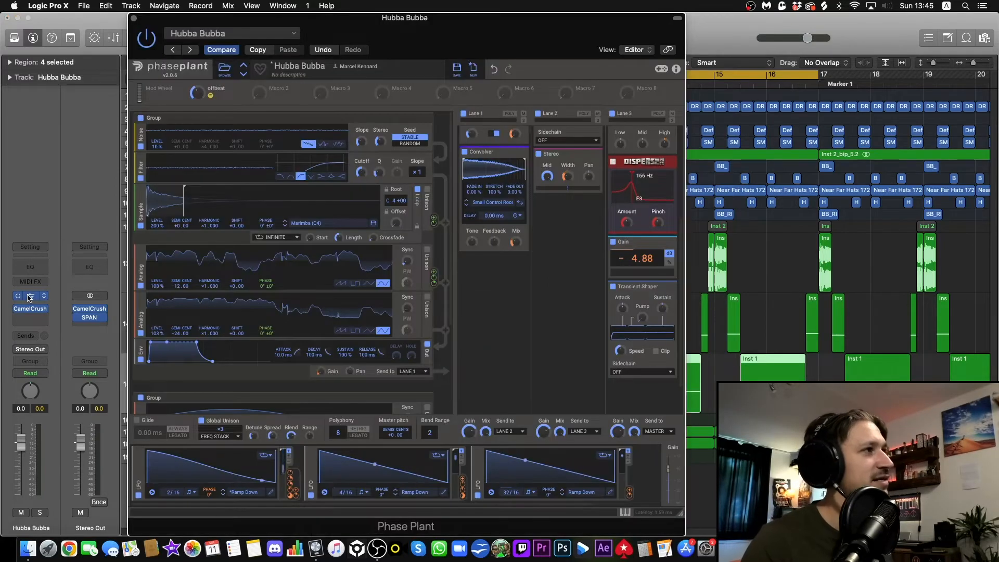